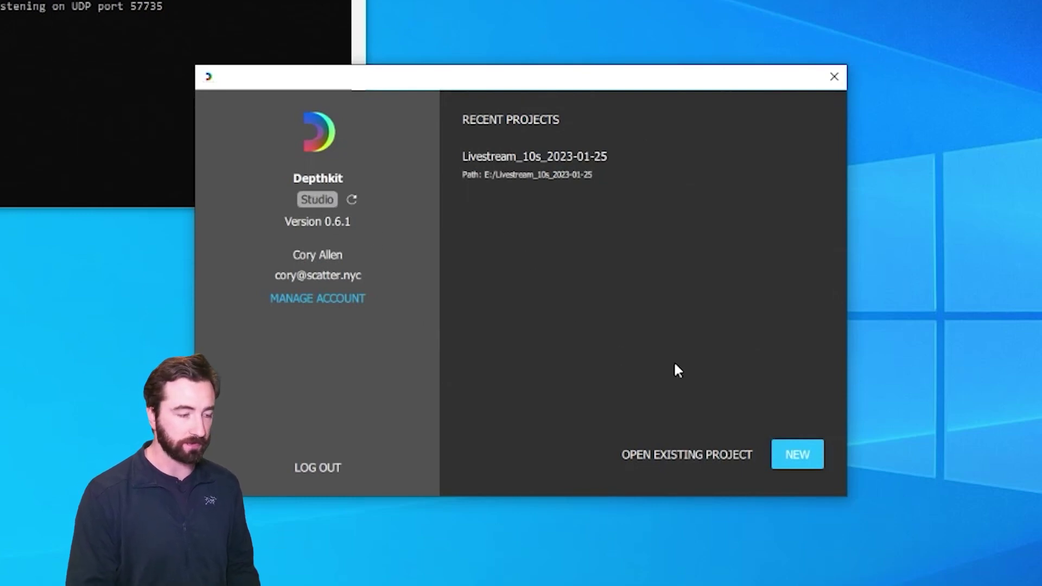
# Open the Livestream_10s_2023-01-25 project and view its calibrated six-sensor rig from above
pyautogui.click(559, 160)
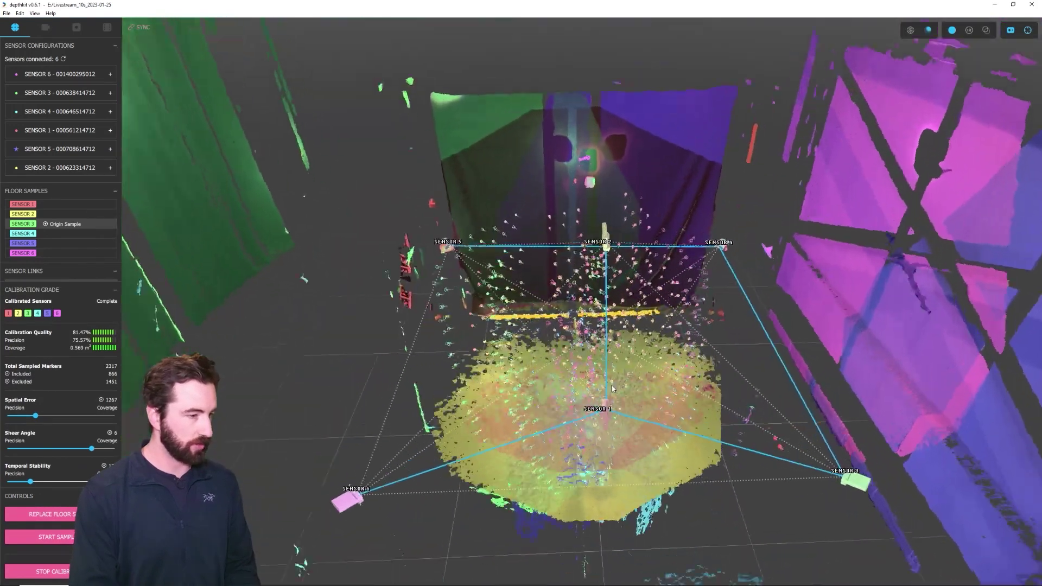
pyautogui.moveTo(614, 389); pyautogui.dragTo(482, 378)
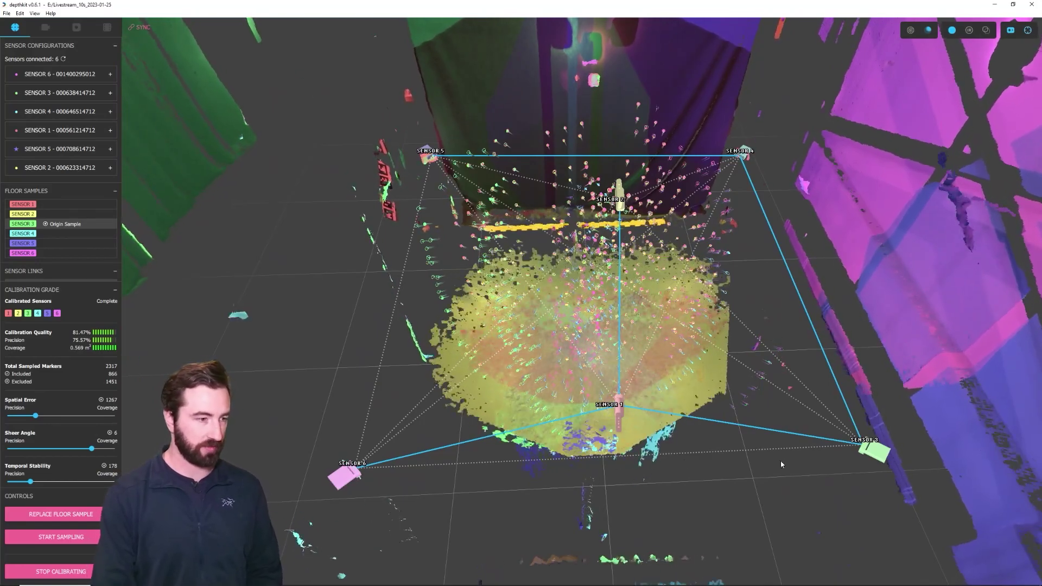
pyautogui.moveTo(606, 303); pyautogui.dragTo(607, 330)
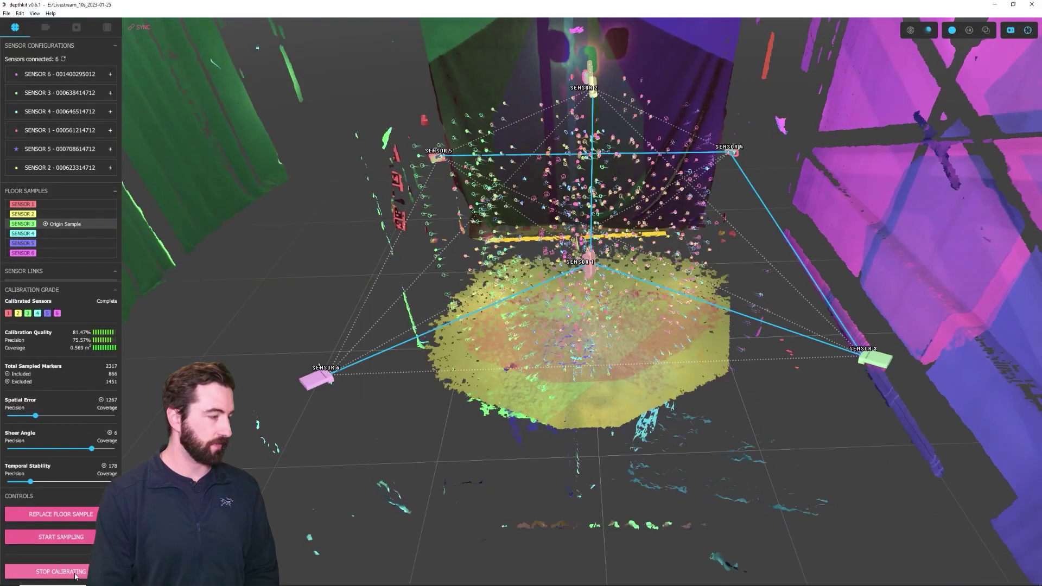
# Stop calibrating and apply Sensor 6's 1440p colour resolution to all sensors
pyautogui.click(75, 574)
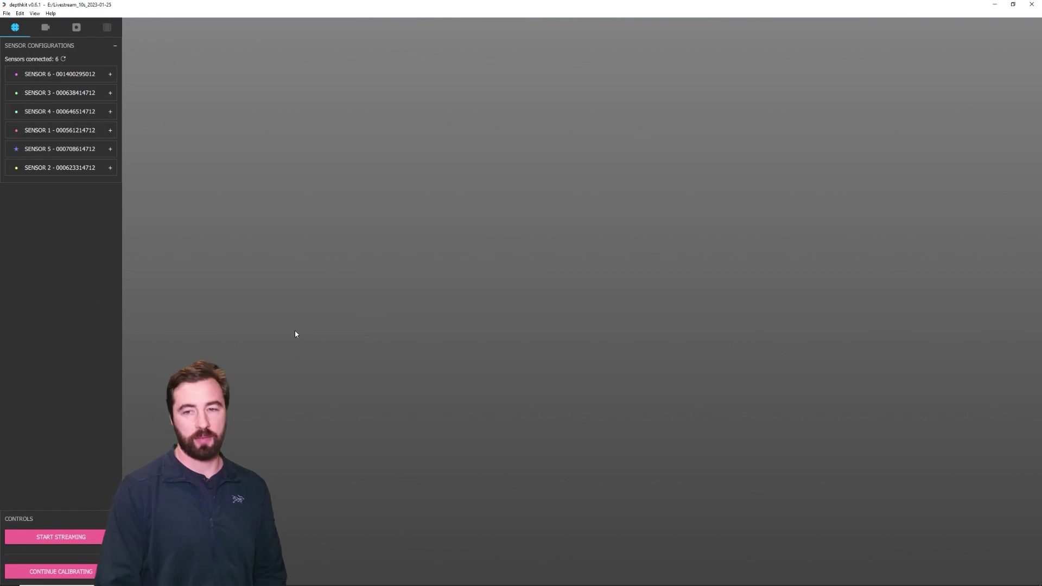
pyautogui.click(47, 76)
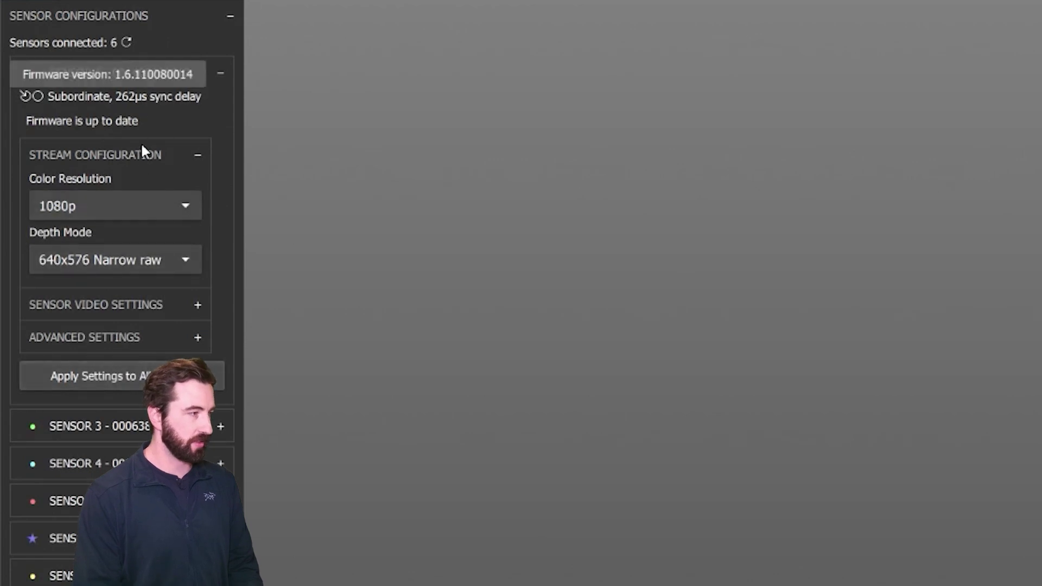
pyautogui.click(116, 209)
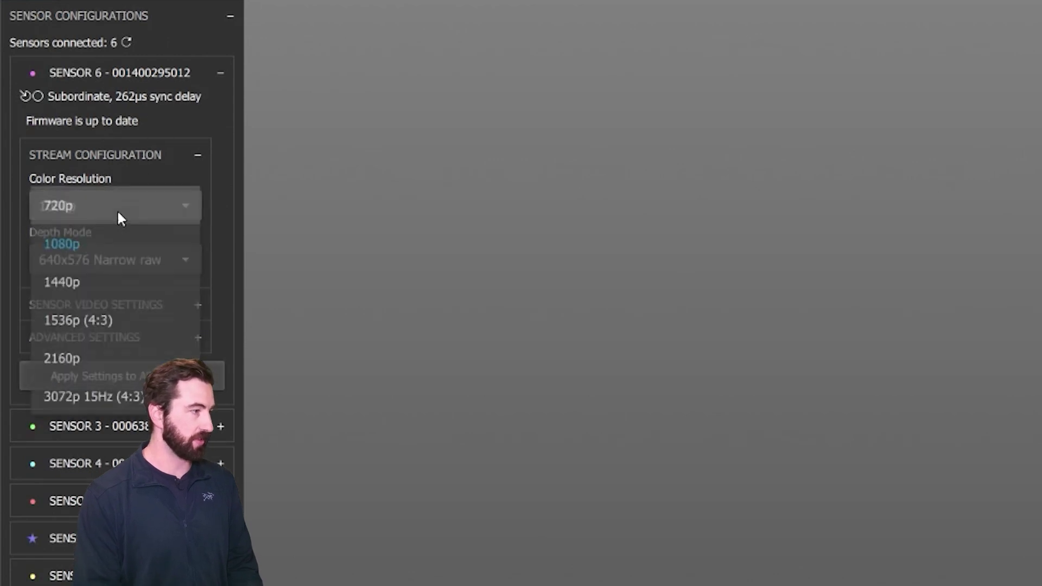
pyautogui.click(93, 289)
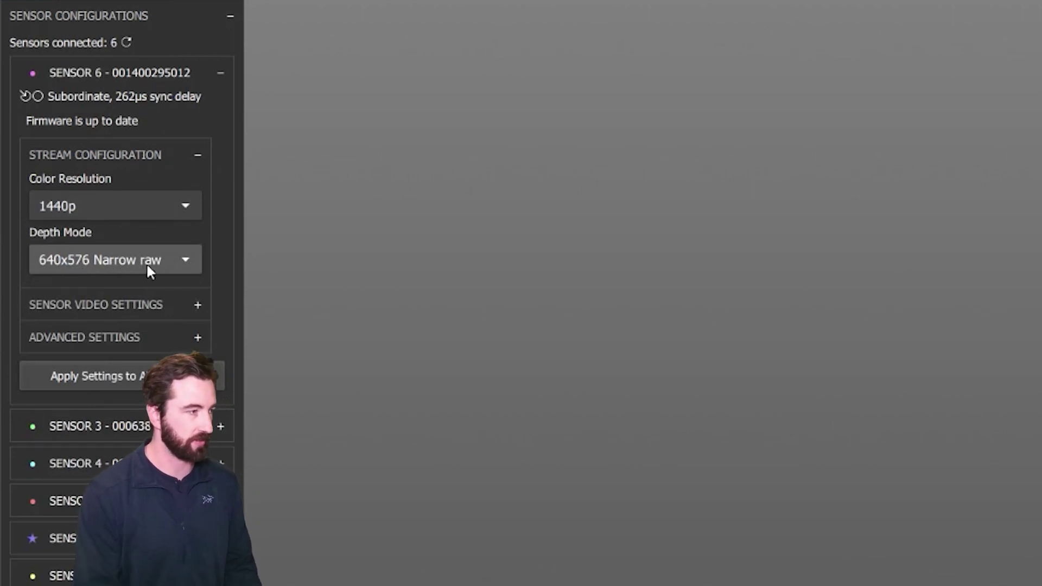
pyautogui.click(122, 375)
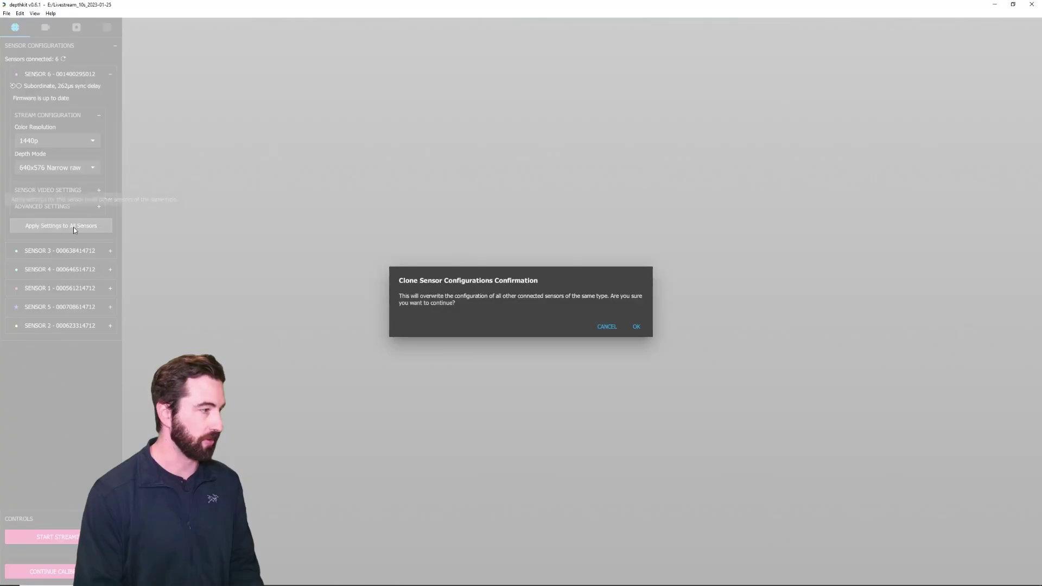
pyautogui.click(640, 332)
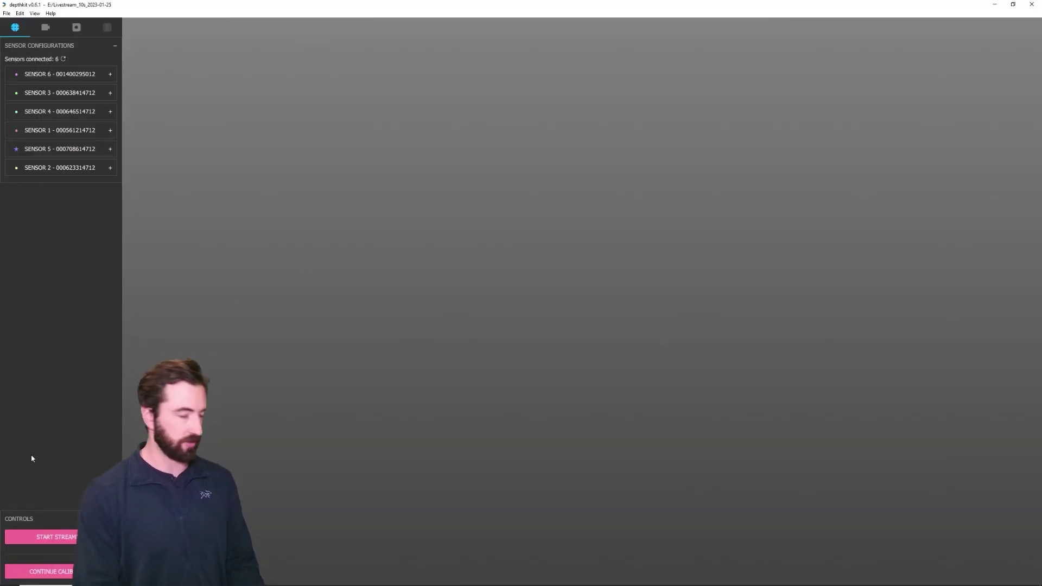
# Start the live point cloud stream and expand Sensor 6's video settings
pyautogui.click(64, 537)
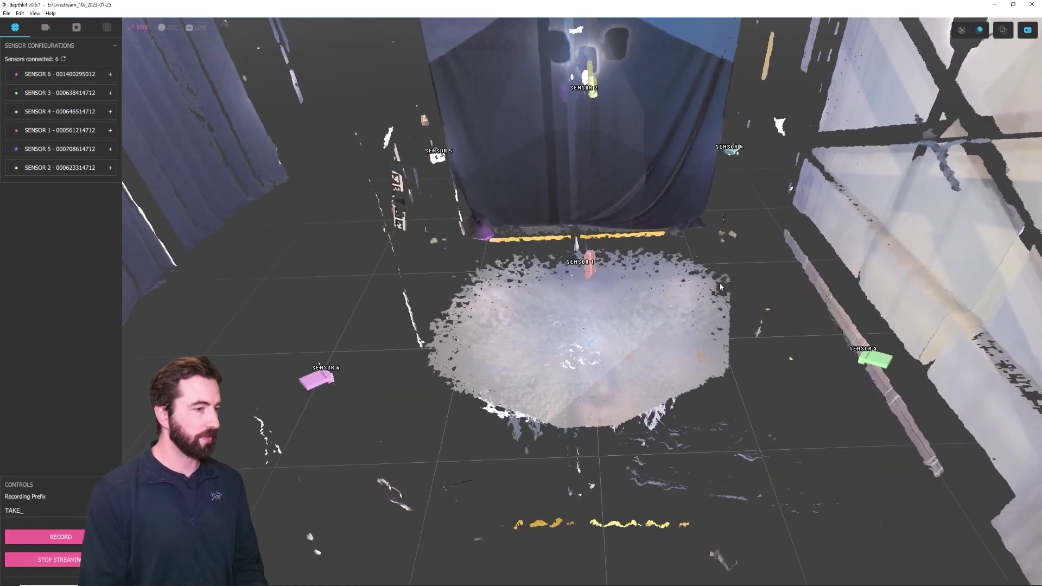
pyautogui.moveTo(699, 338)
pyautogui.mouseDown()
pyautogui.moveTo(699, 303)
pyautogui.moveTo(685, 347)
pyautogui.mouseUp()
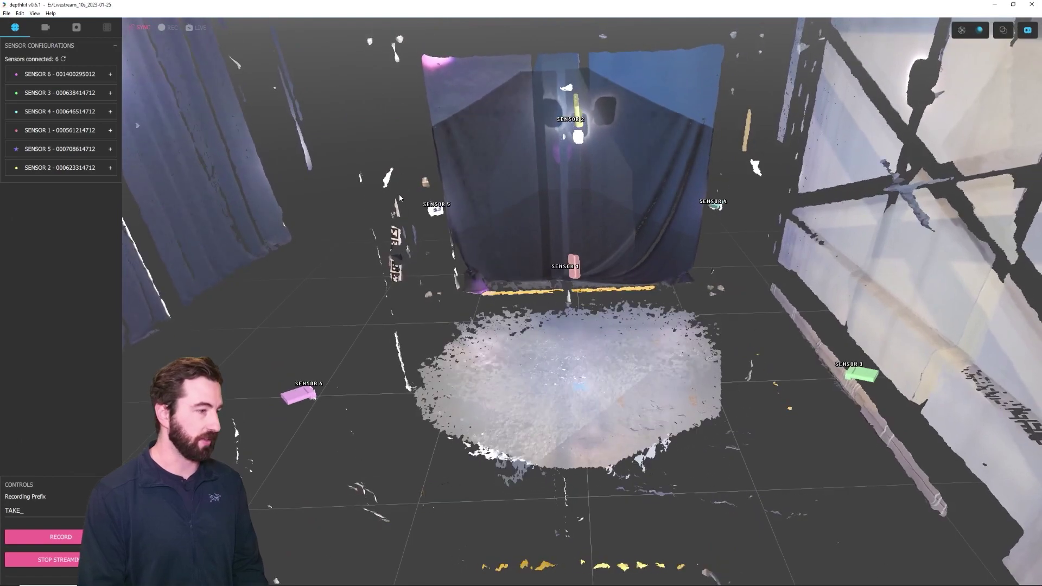
pyautogui.click(63, 74)
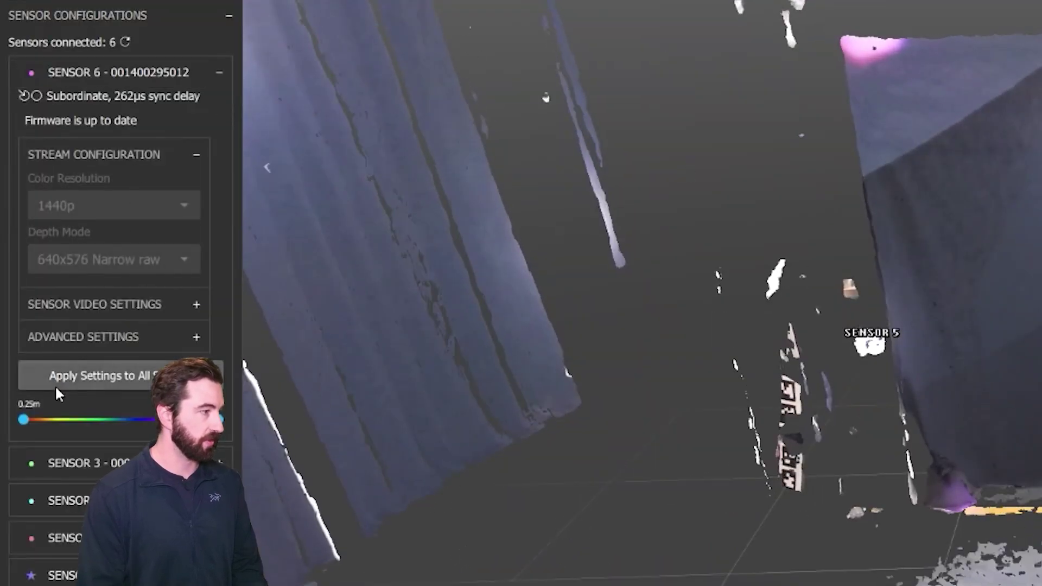
pyautogui.click(110, 296)
# Turn off auto exposure and auto white balance, set 5583K, and apply to all sensors
pyautogui.click(42, 223)
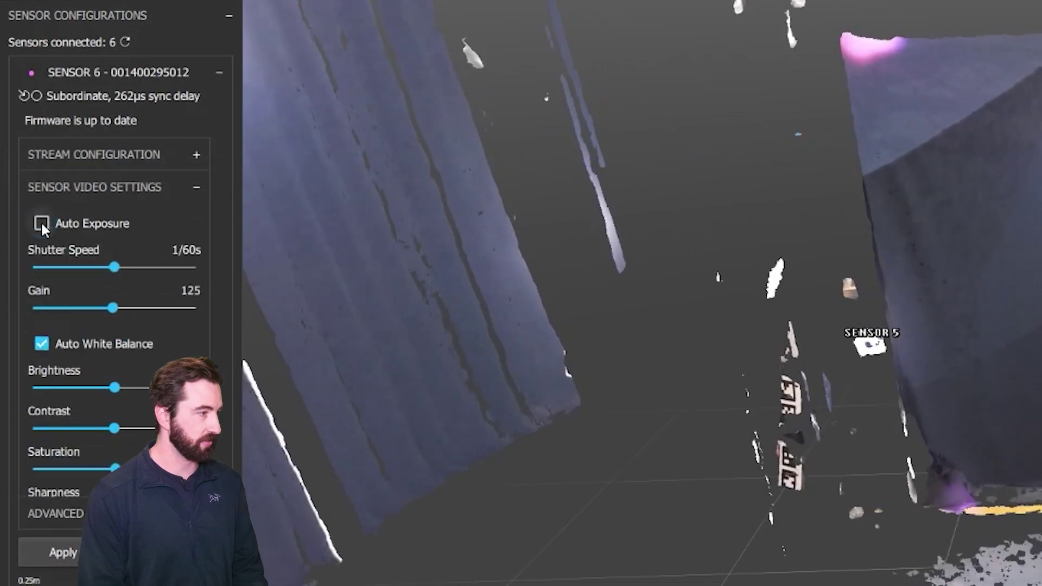
pyautogui.click(42, 343)
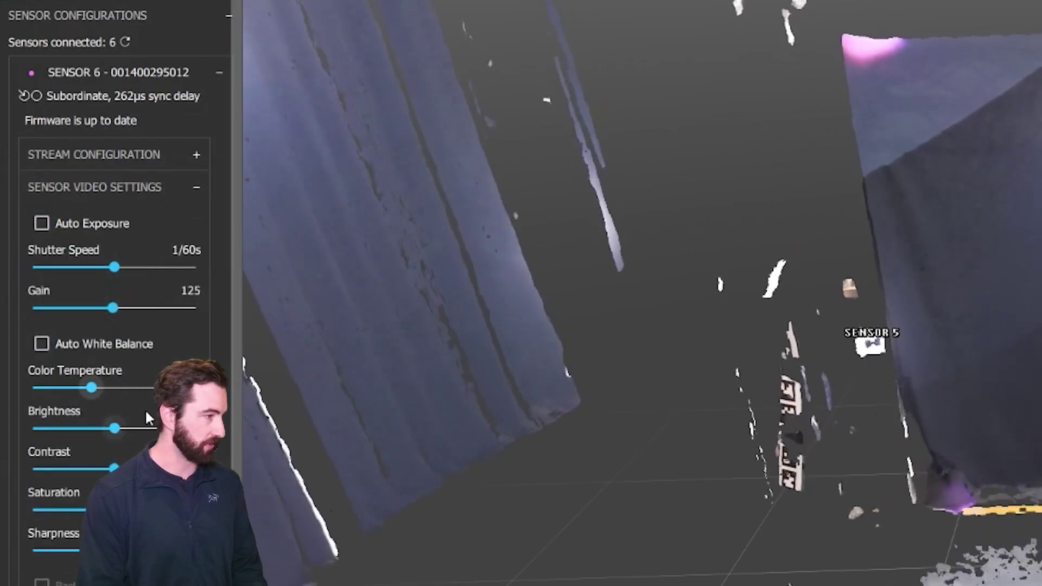
pyautogui.moveTo(90, 387); pyautogui.dragTo(88, 387)
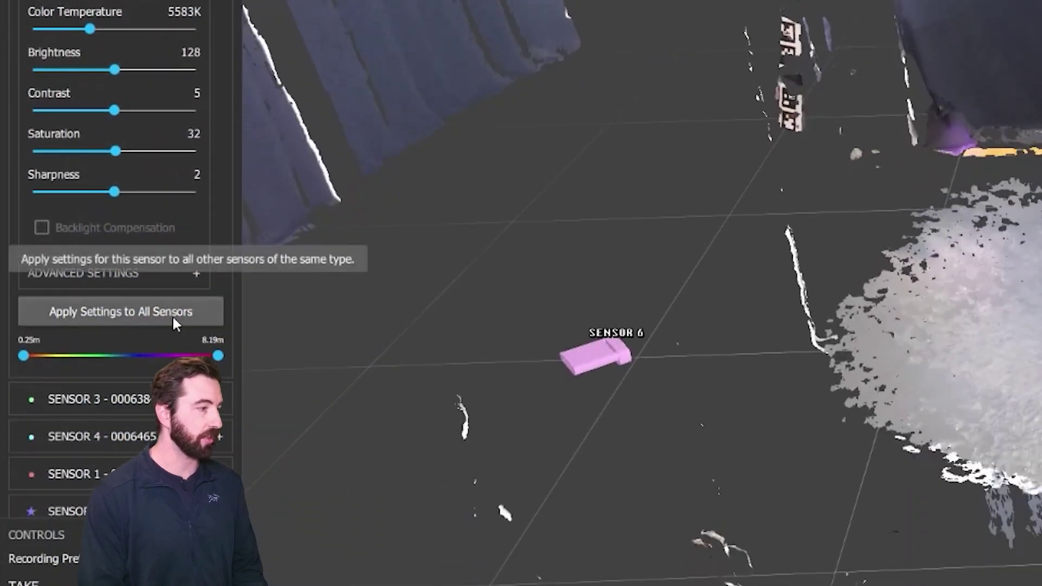
pyautogui.click(172, 315)
pyautogui.click(637, 326)
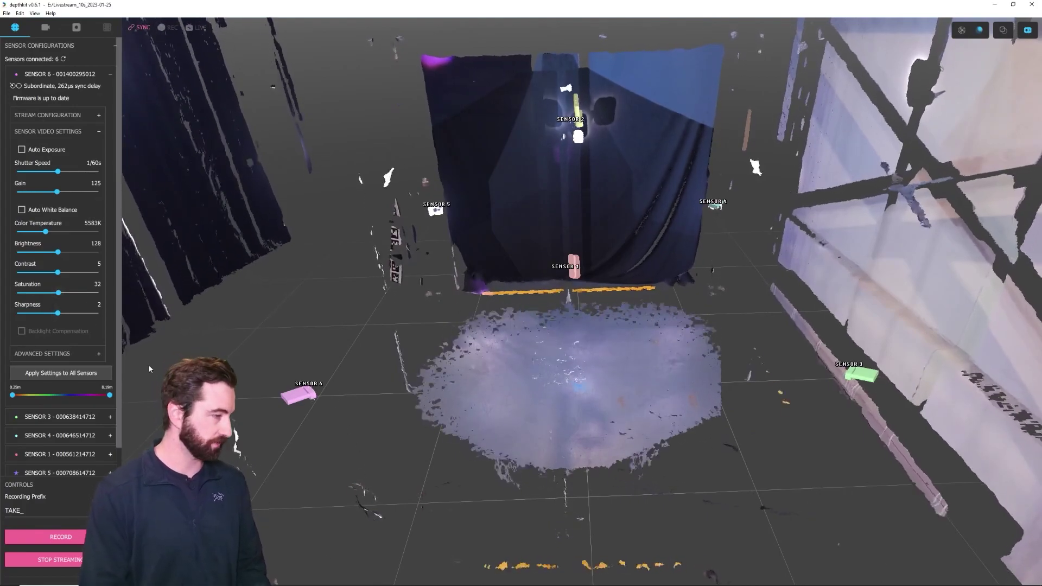
# Shorten Sensor 6's maximum depth to 5.04 m and check the trimmed point cloud
pyautogui.click(70, 73)
pyautogui.moveTo(638, 302); pyautogui.dragTo(608, 362)
pyautogui.scroll(-3, 631, 336)
pyautogui.scroll(-3, 630, 334)
pyautogui.scroll(5, 608, 359)
pyautogui.scroll(-4, 747, 282)
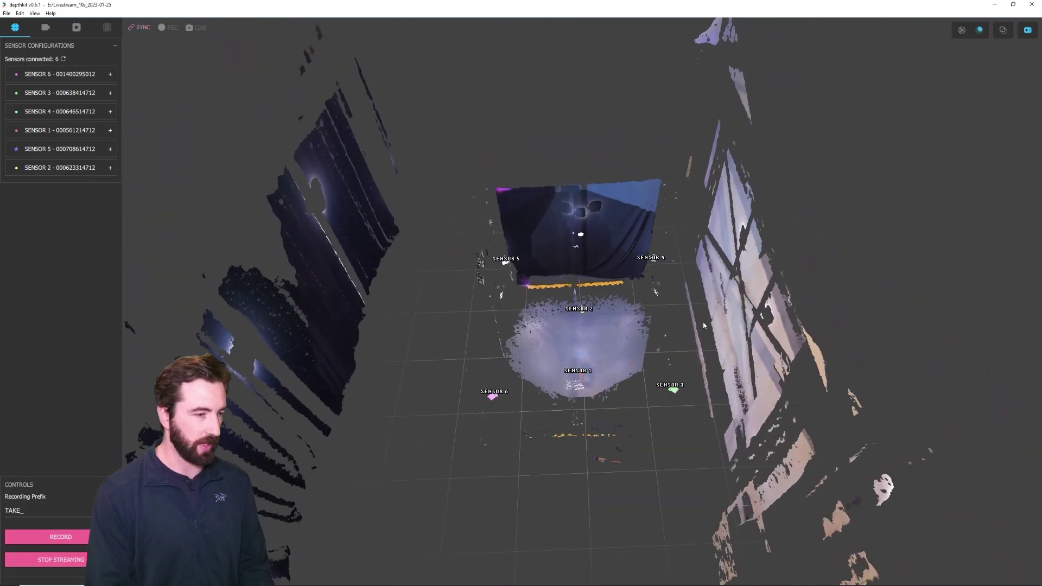
pyautogui.scroll(5, 704, 311)
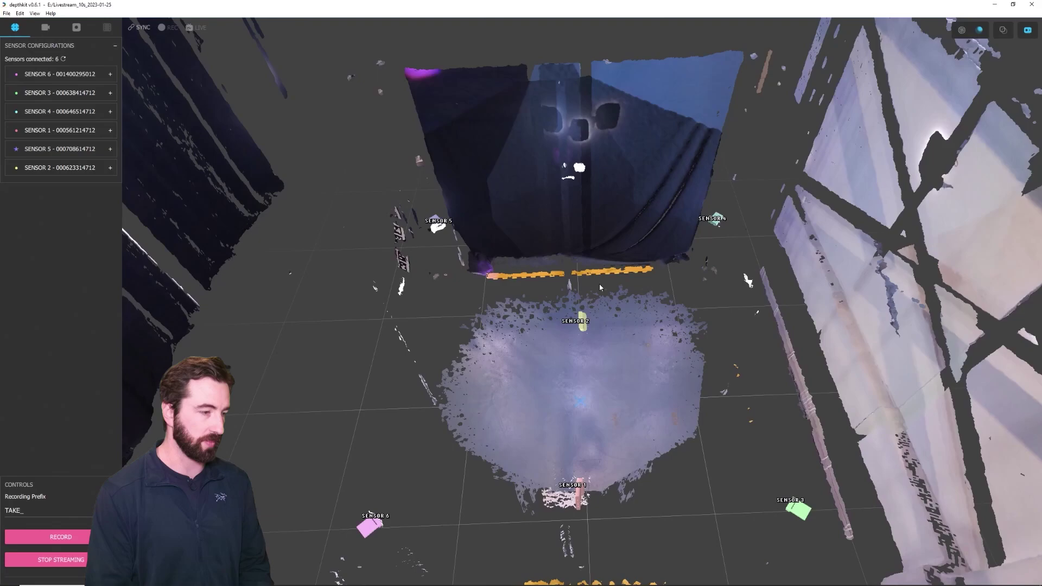
pyautogui.click(54, 74)
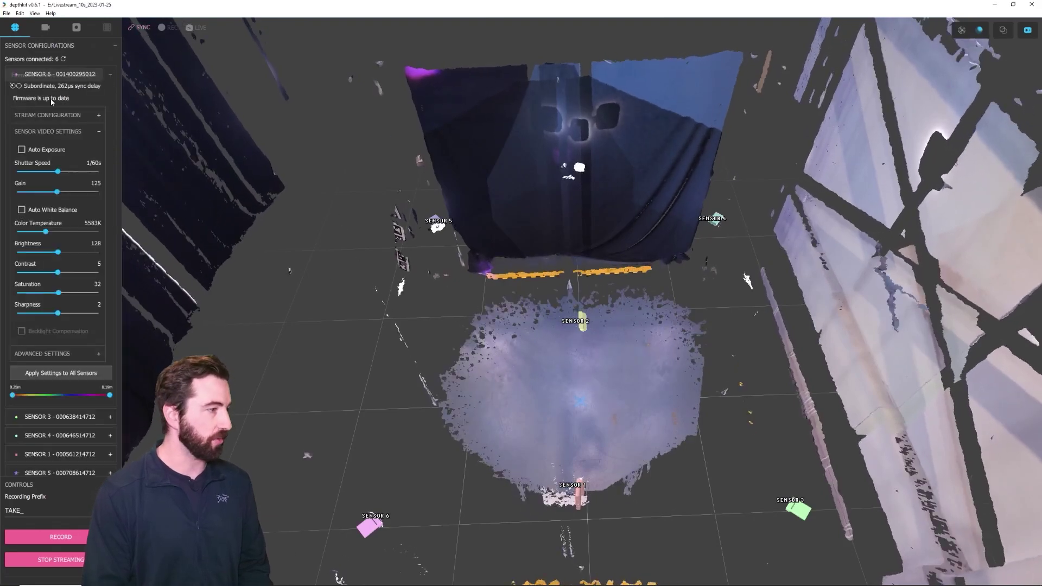
pyautogui.moveTo(110, 395); pyautogui.dragTo(79, 398)
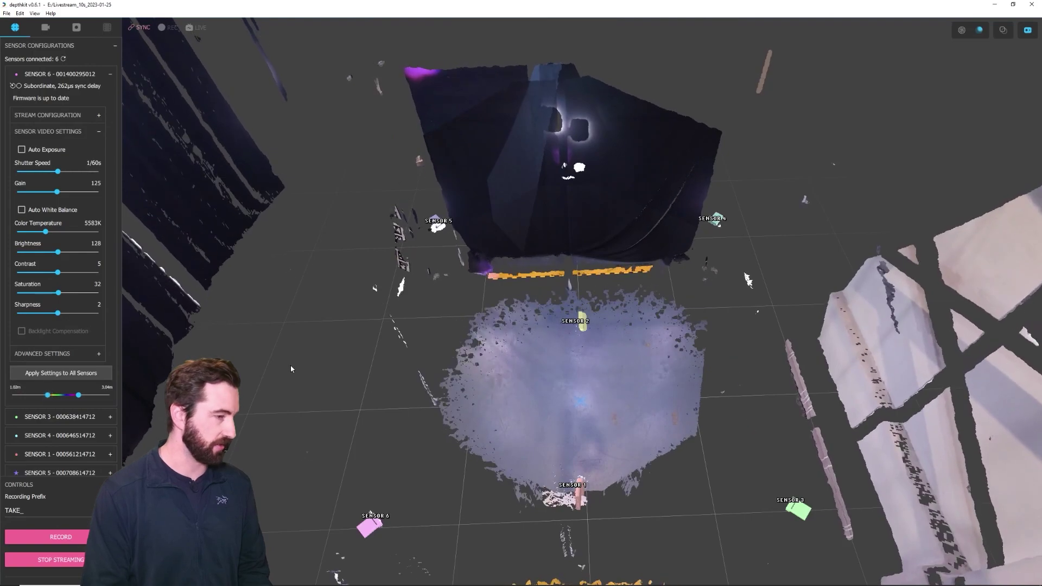
pyautogui.moveTo(406, 368); pyautogui.dragTo(538, 326)
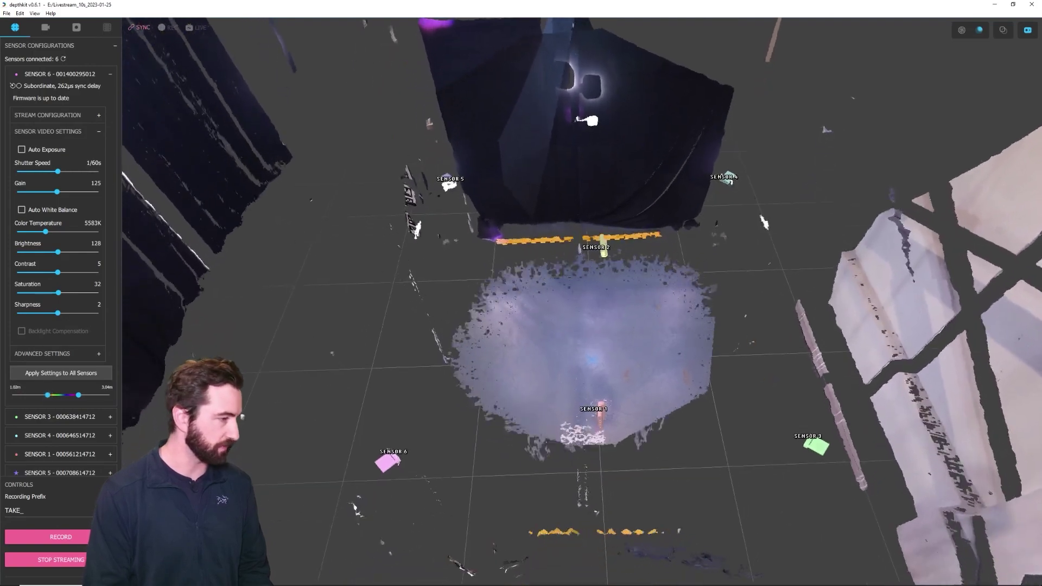
pyautogui.click(58, 75)
# Shorten Sensor 3's depth range so the far walls disappear
pyautogui.click(60, 93)
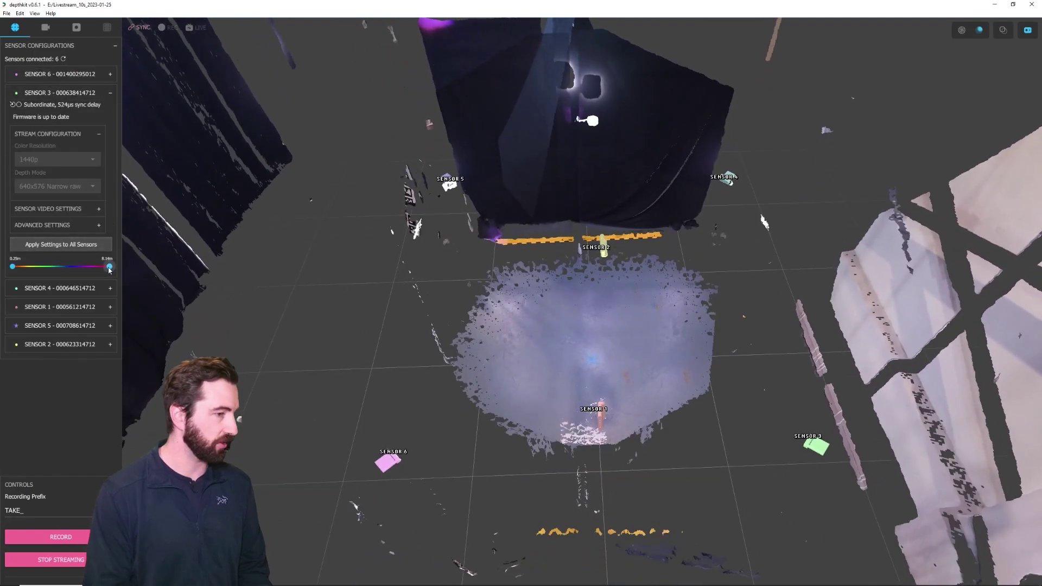
pyautogui.moveTo(108, 265); pyautogui.dragTo(76, 270)
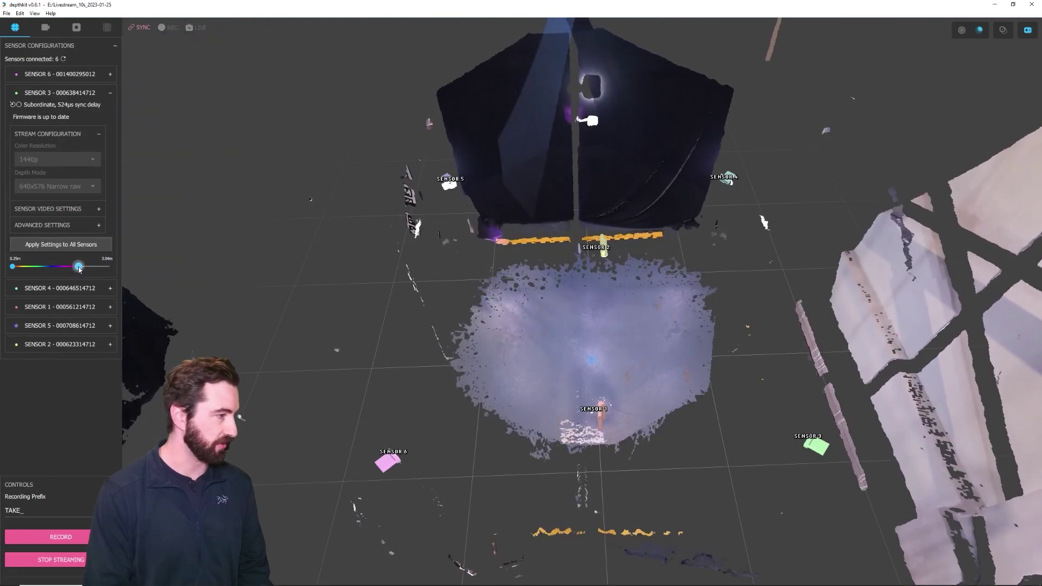
pyautogui.moveTo(510, 288); pyautogui.dragTo(530, 334)
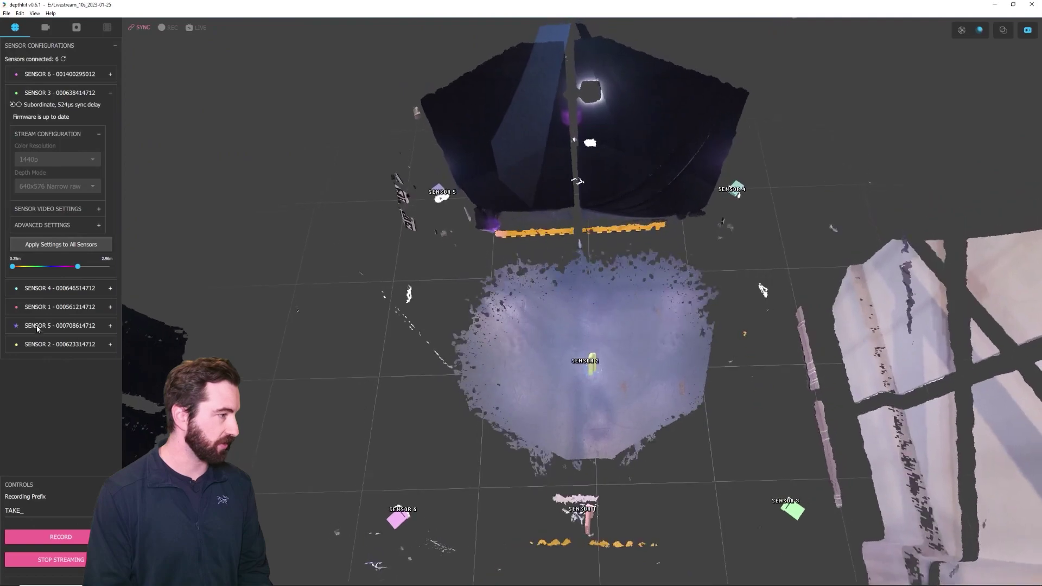
pyautogui.click(68, 95)
# Go through Sensors 4, 1 and 2, then orbit to inspect the trimmed scene
pyautogui.click(71, 111)
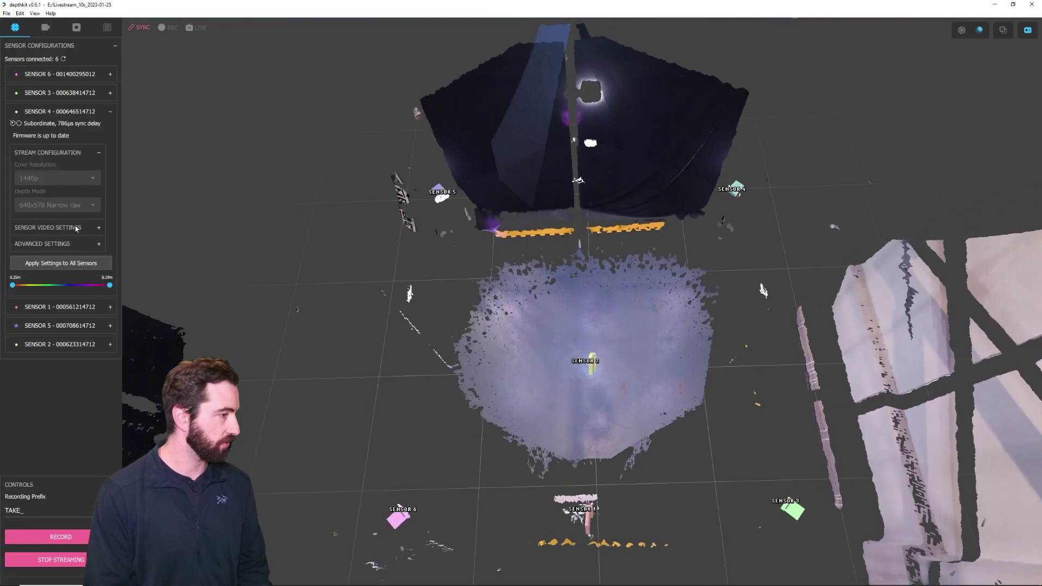
pyautogui.click(71, 326)
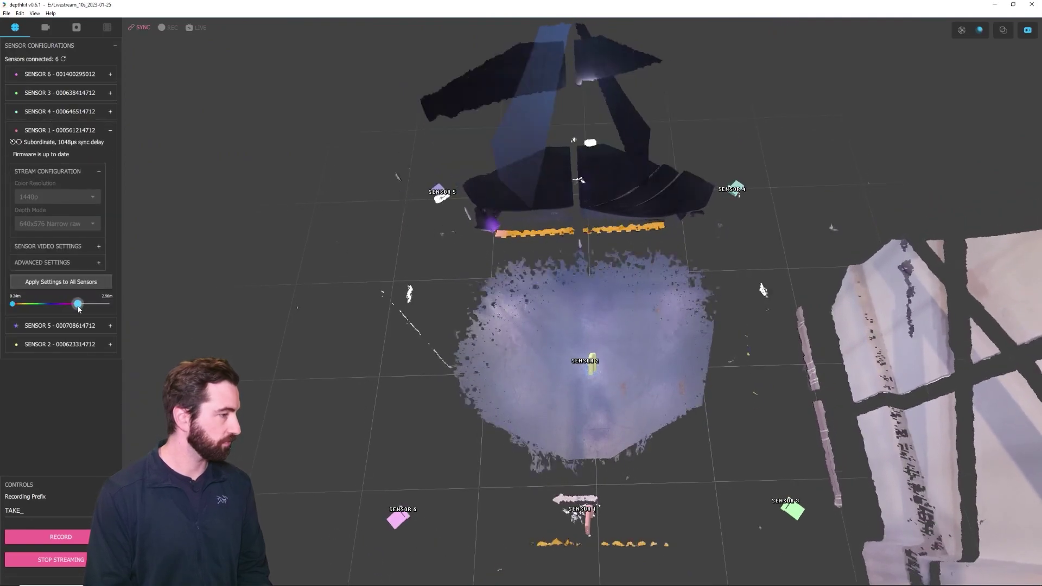
pyautogui.click(59, 344)
pyautogui.moveTo(543, 342)
pyautogui.mouseDown()
pyautogui.moveTo(540, 280)
pyautogui.moveTo(562, 326)
pyautogui.moveTo(554, 381)
pyautogui.moveTo(559, 315)
pyautogui.moveTo(562, 340)
pyautogui.mouseUp()
pyautogui.scroll(8, 578, 338)
pyautogui.moveTo(617, 360); pyautogui.dragTo(720, 357)
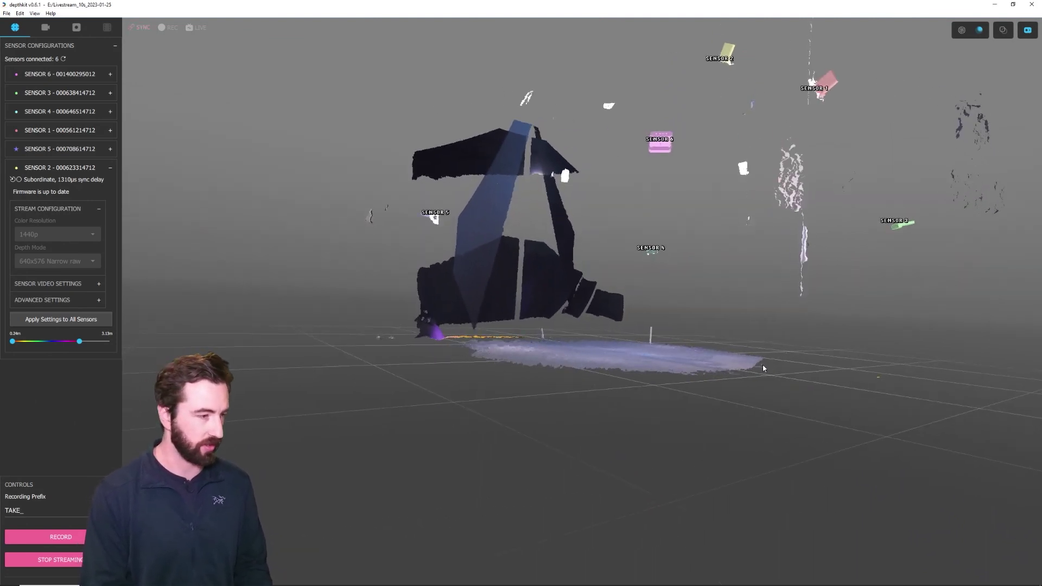
pyautogui.moveTo(540, 354); pyautogui.dragTo(698, 328)
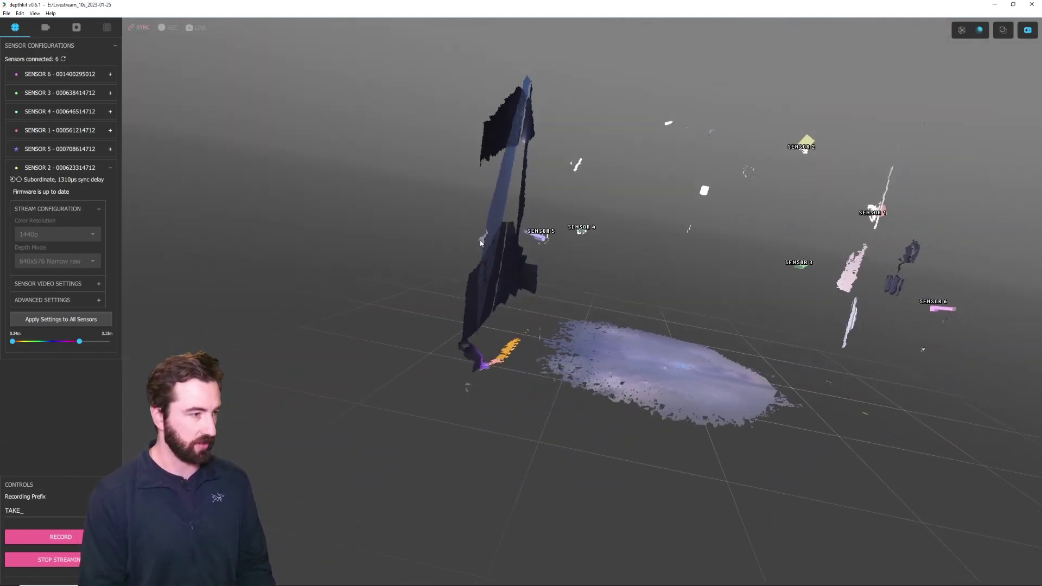
pyautogui.moveTo(483, 308); pyautogui.dragTo(624, 320)
# Enable Record Context Live Stream in Depthkit's preferences
pyautogui.click(69, 171)
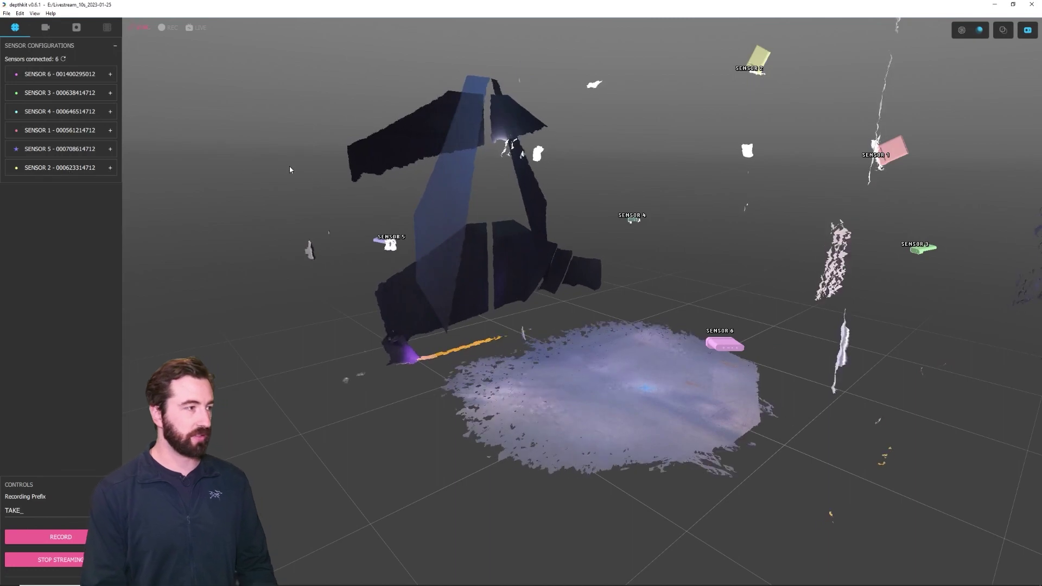
pyautogui.click(19, 13)
pyautogui.click(33, 23)
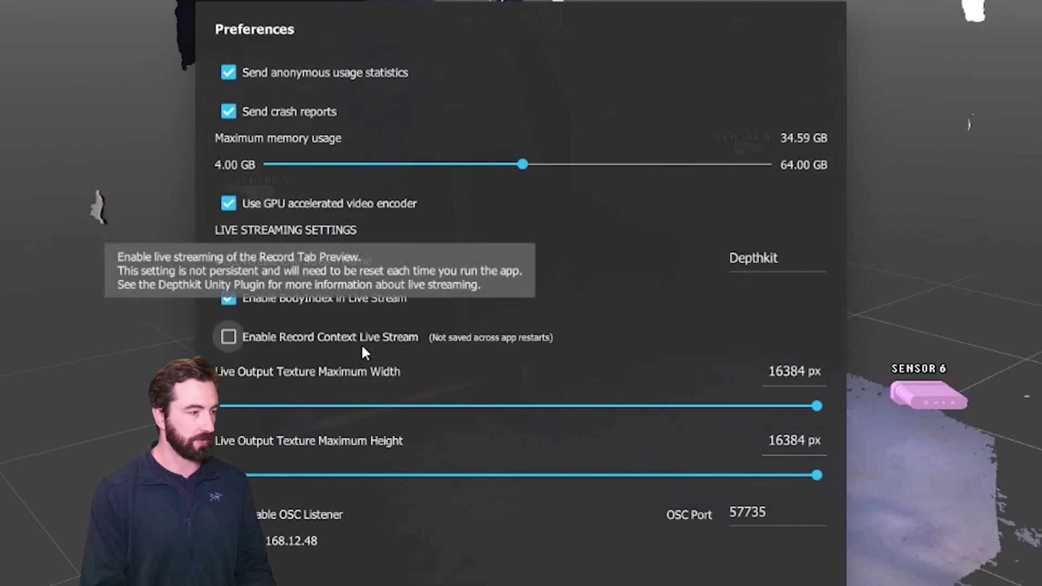
pyautogui.click(230, 339)
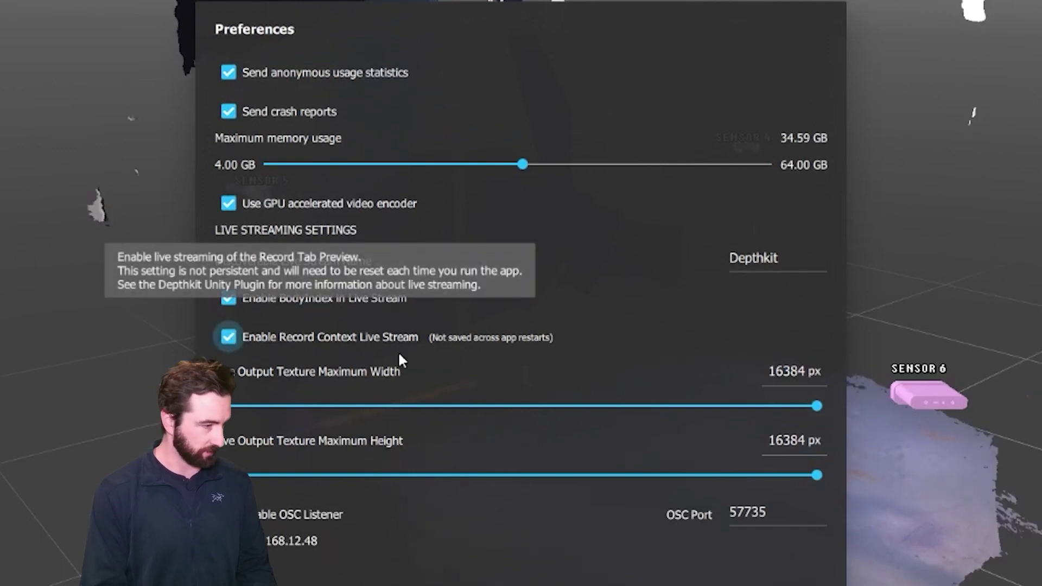
pyautogui.click(791, 259)
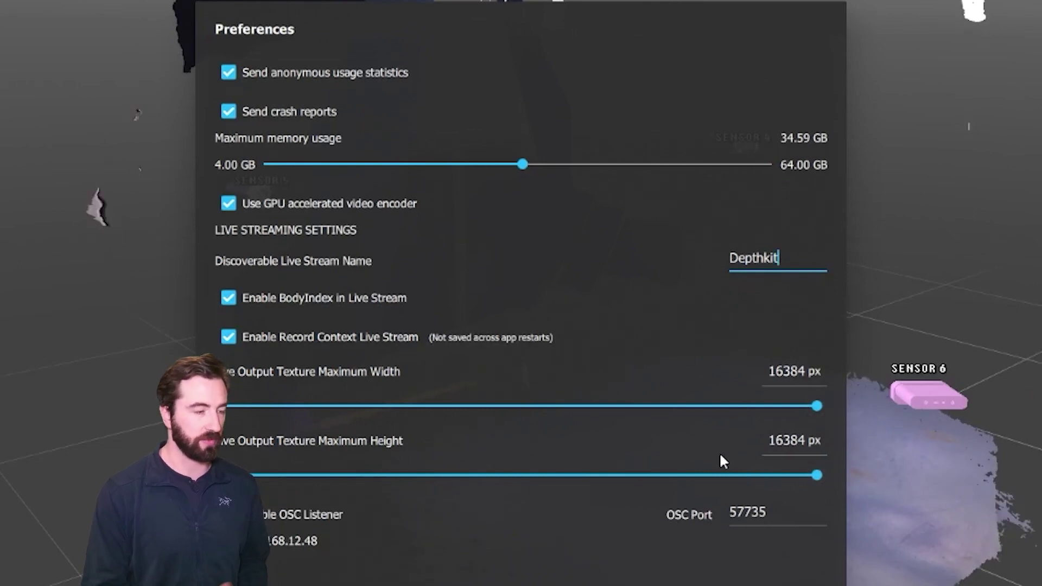
# Set live output texture max width and height to 4096 and save the preferences
pyautogui.doubleClick(788, 371)
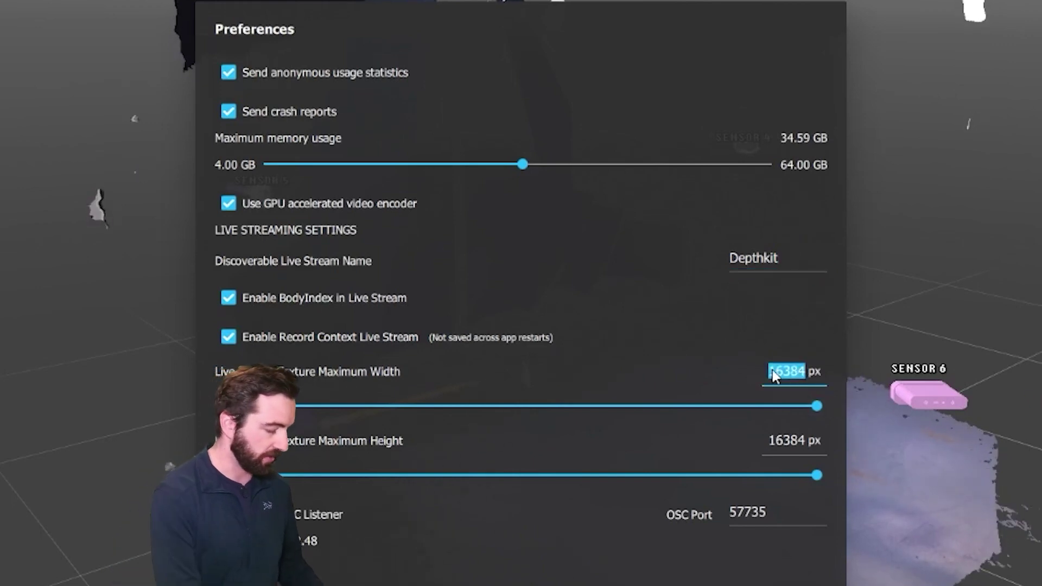
pyautogui.write('4096')
pyautogui.press('Tab')
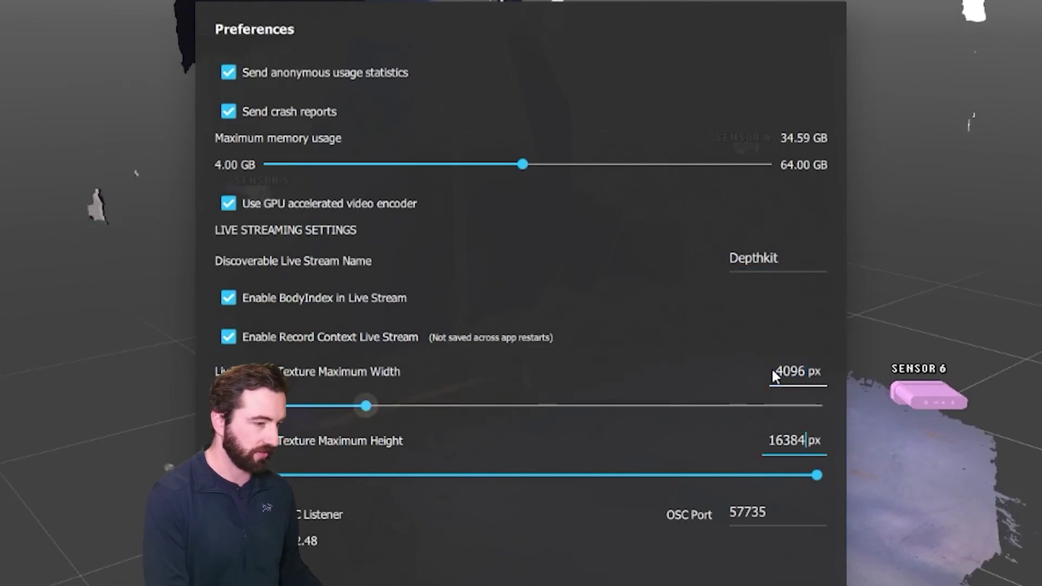
pyautogui.write('4096')
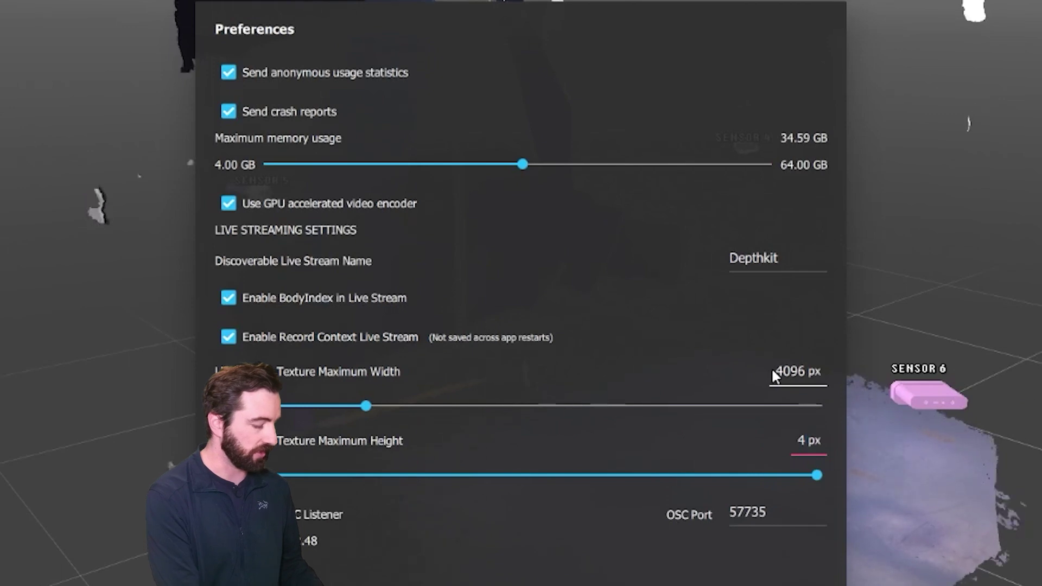
pyautogui.scroll(-3, 806, 445)
pyautogui.press('Tab')
pyautogui.click(806, 421)
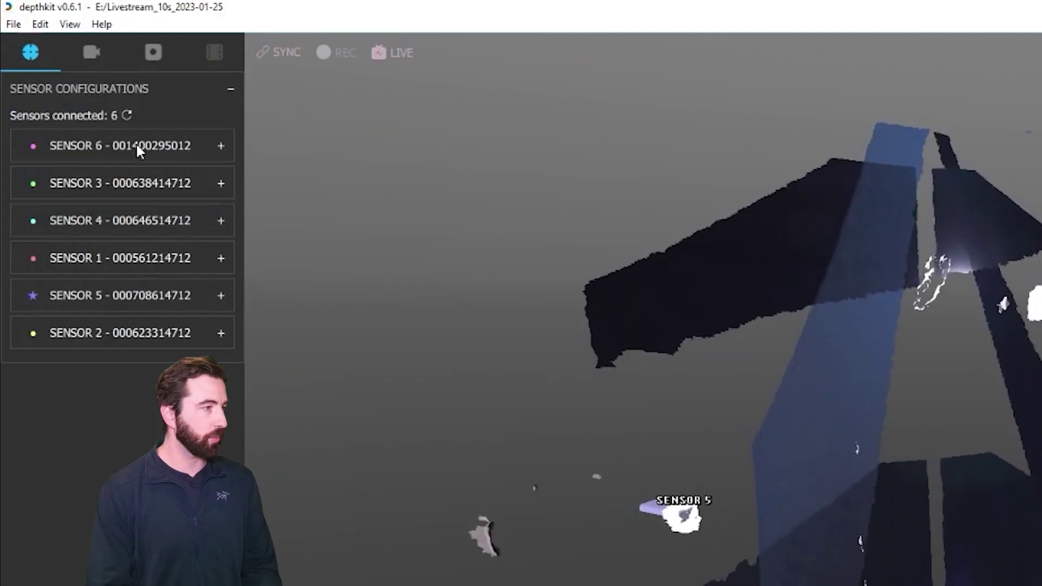
# Expand Sensor 6 to show its 1440p colour and 640x576 Narrow depth settings
pyautogui.click(136, 144)
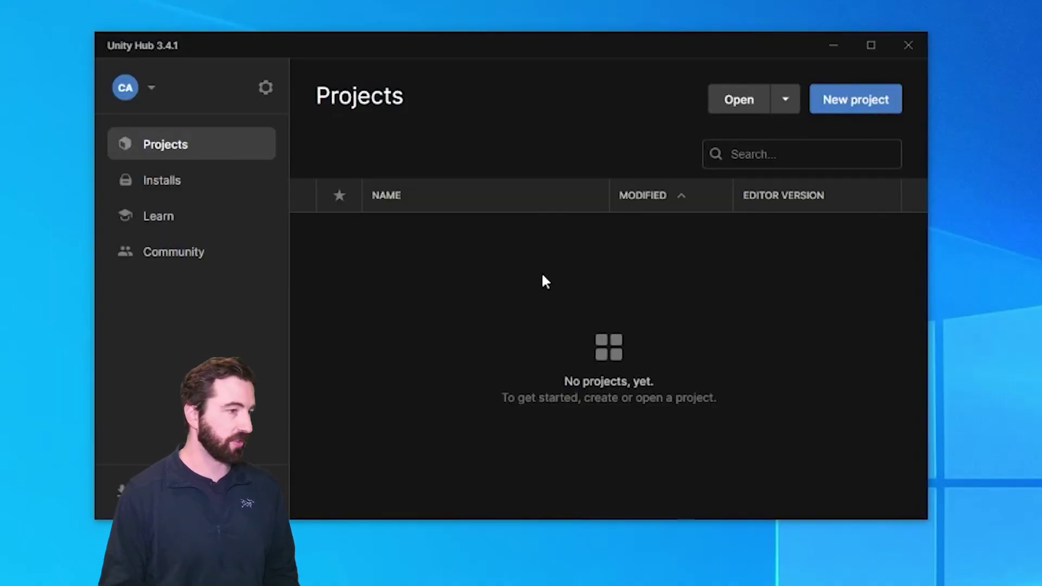
# Create a 3D Core project named LocalLivestream on editor 2020.3.44f1
pyautogui.click(866, 104)
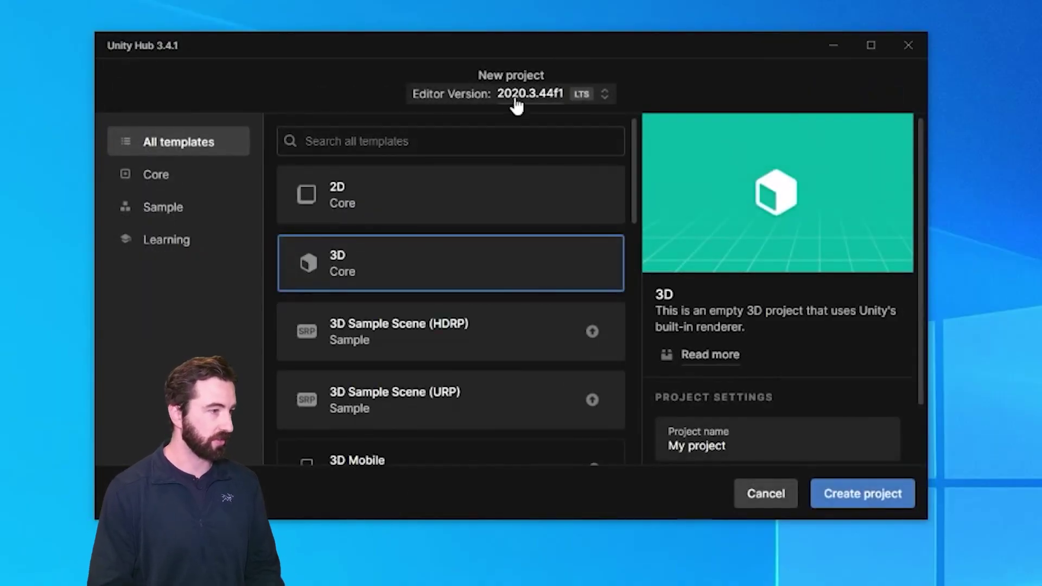
pyautogui.click(516, 97)
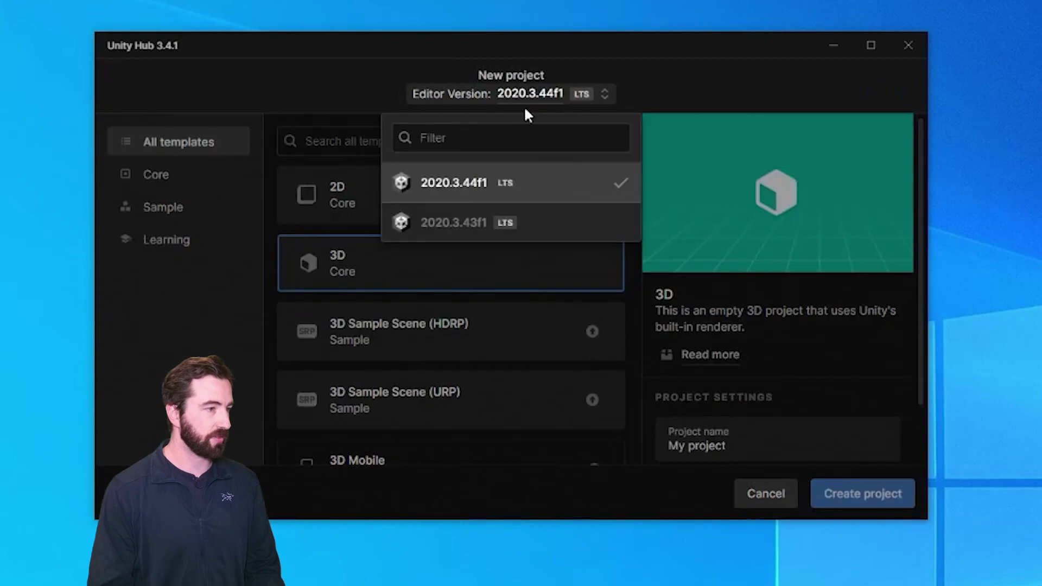
pyautogui.click(473, 198)
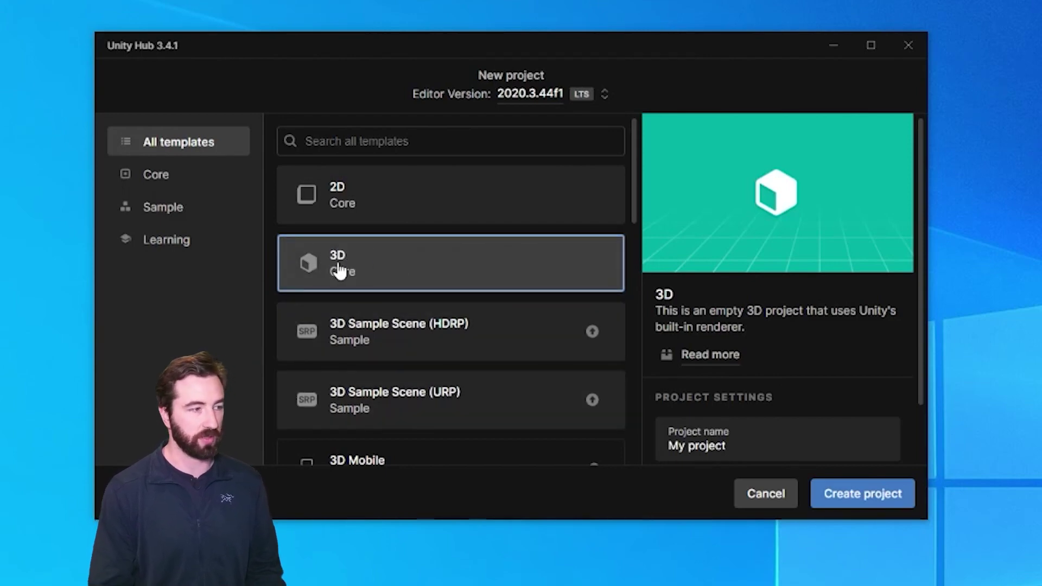
pyautogui.click(730, 441)
pyautogui.hotkey('ctrl', 'a')
pyautogui.write('LocalLivestream')
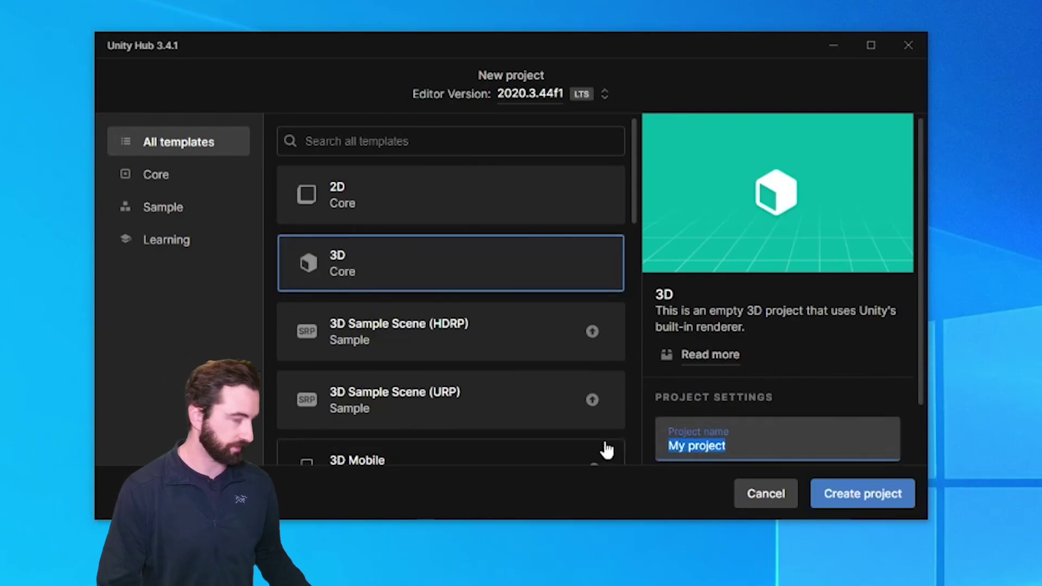
pyautogui.press('Return')
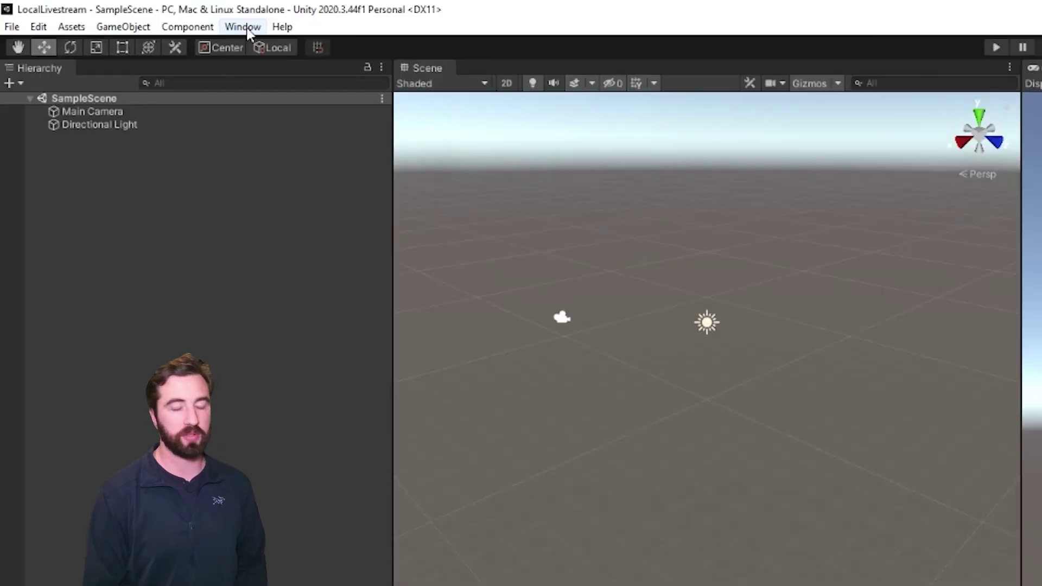
# Open Package Manager's advanced project settings and focus the new scoped registry's Name field
pyautogui.click(247, 27)
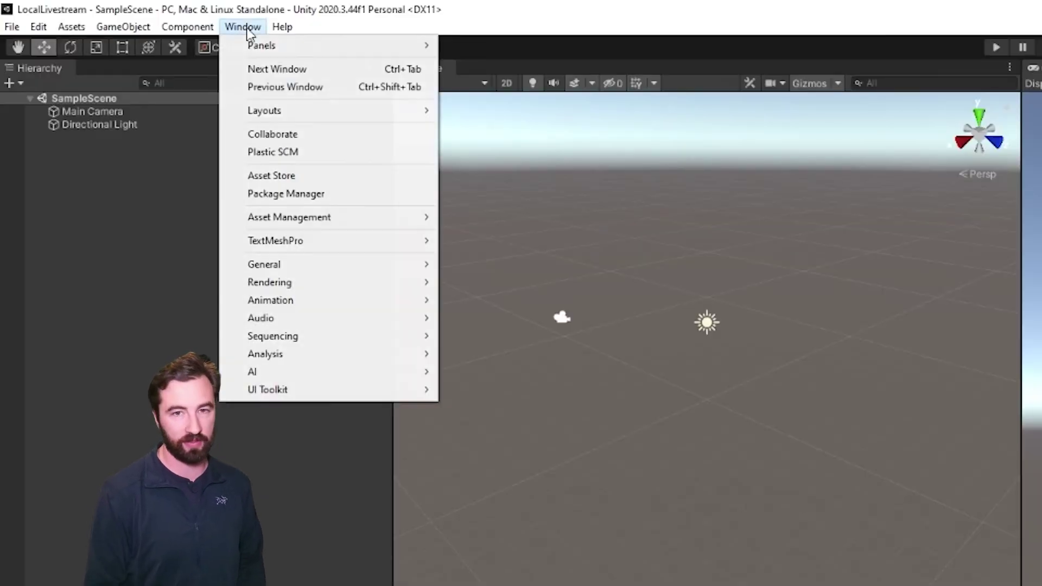
pyautogui.click(315, 197)
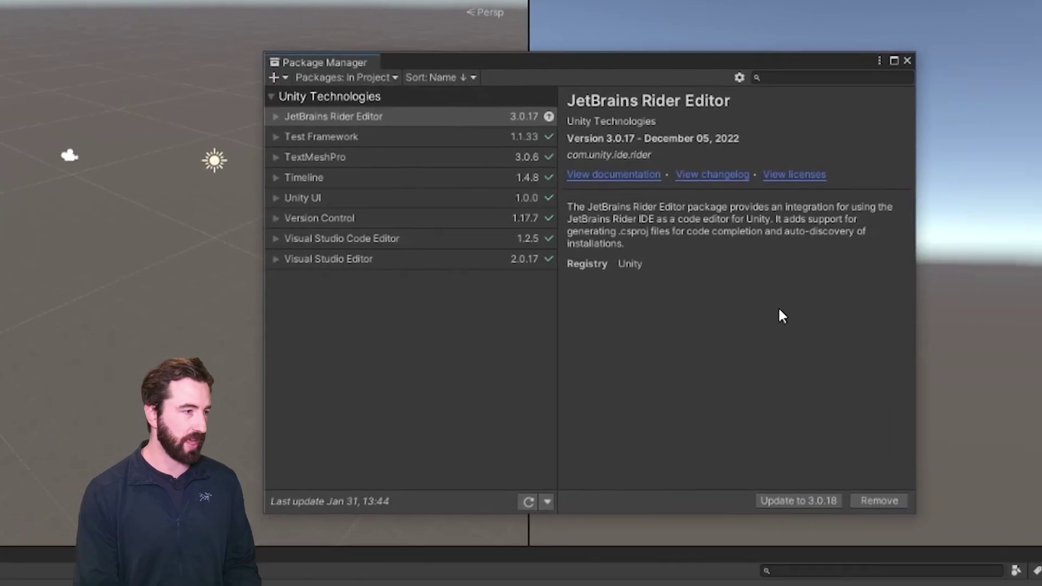
pyautogui.click(740, 78)
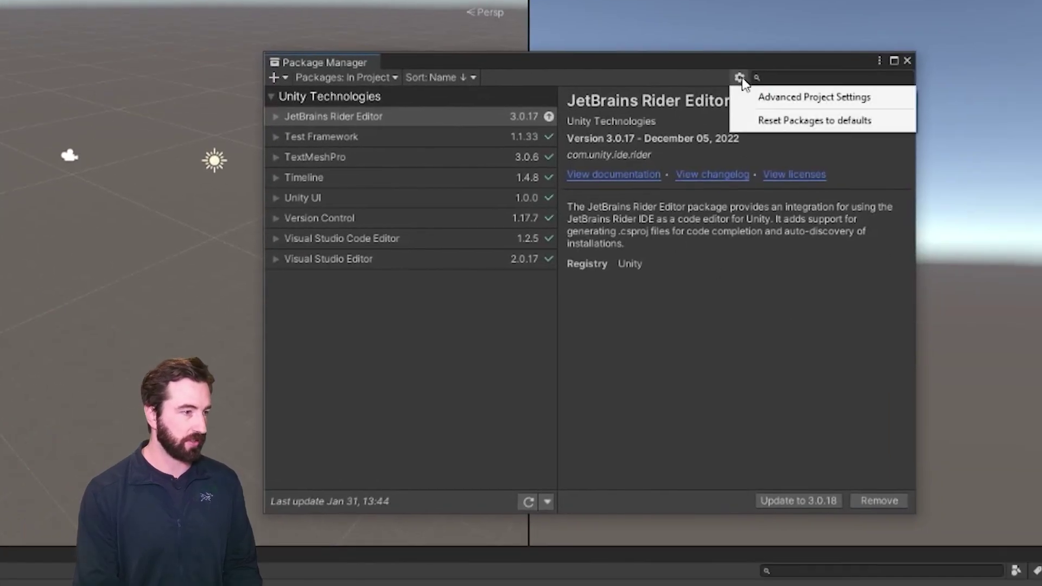
pyautogui.click(794, 98)
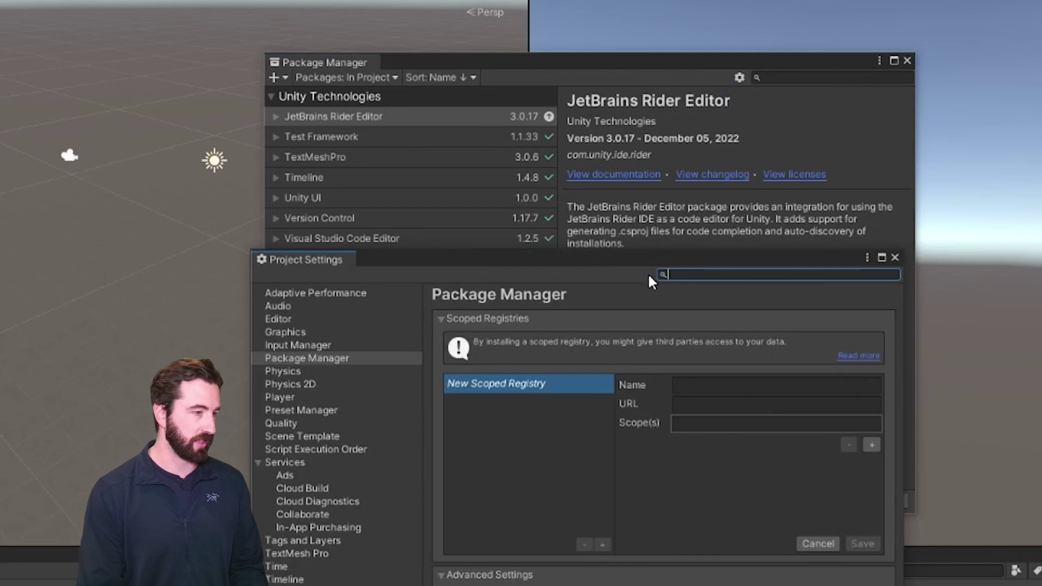
pyautogui.click(678, 387)
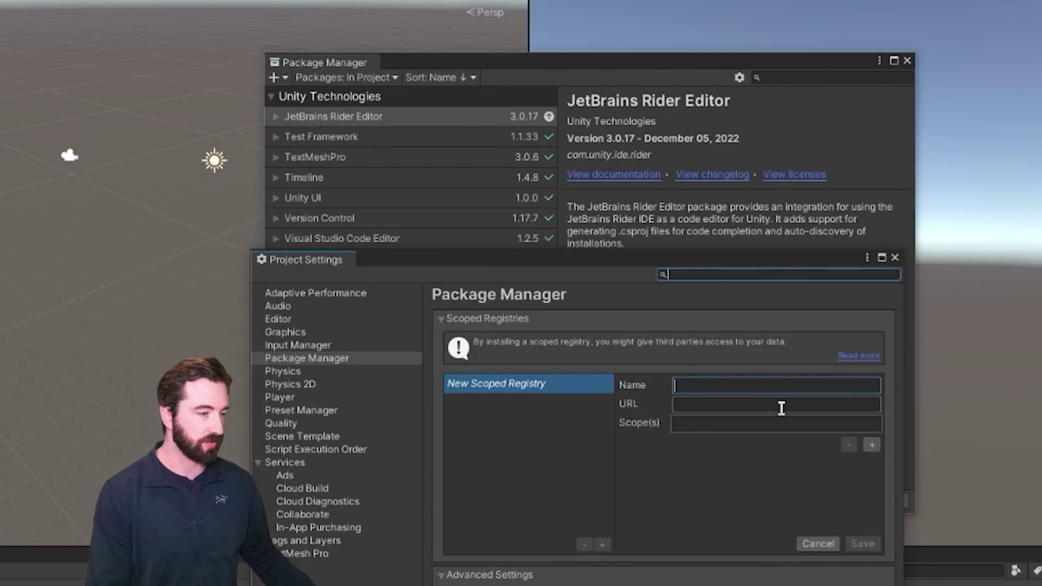
# Find the scoped registry instructions on the livestreaming docs page in Chrome
pyautogui.hotkey('alt', 'Tab')
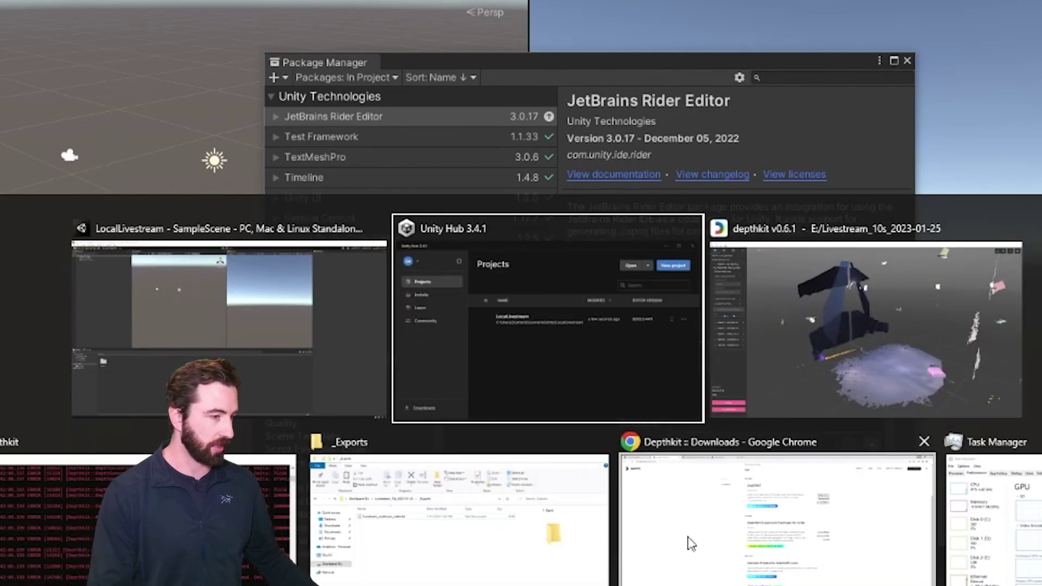
pyautogui.click(688, 538)
pyautogui.scroll(-10, 429, 400)
pyautogui.scroll(-20, 429, 401)
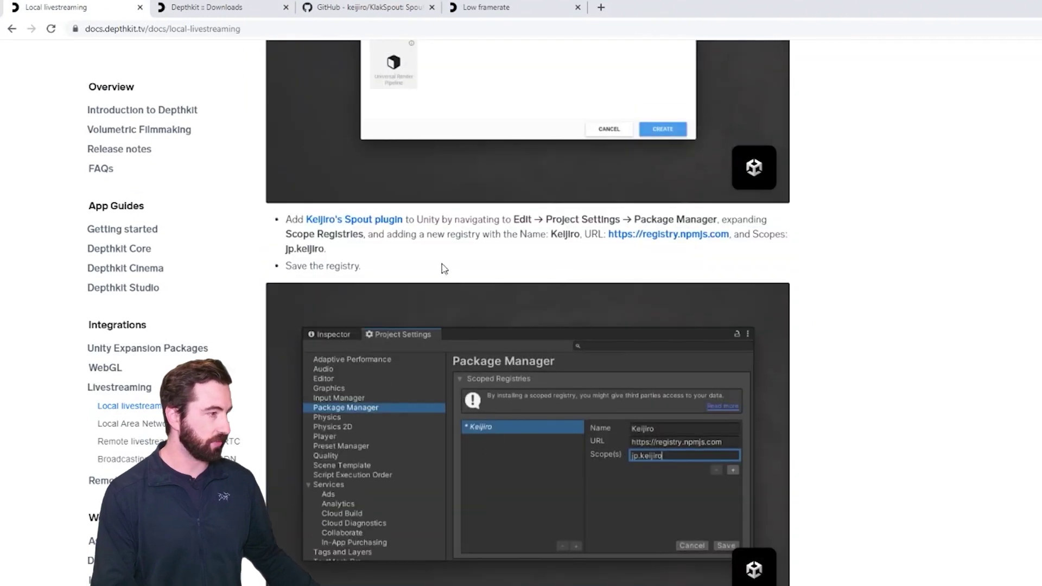
pyautogui.moveTo(444, 268); pyautogui.dragTo(276, 219)
pyautogui.click(369, 7)
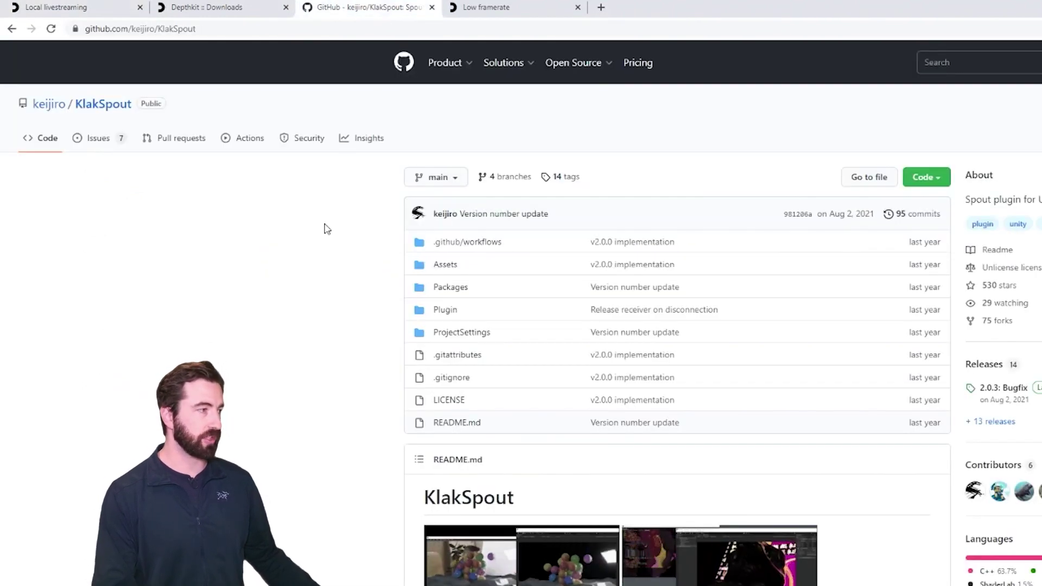
pyautogui.scroll(-10, 615, 545)
pyautogui.moveTo(564, 441); pyautogui.dragTo(442, 417)
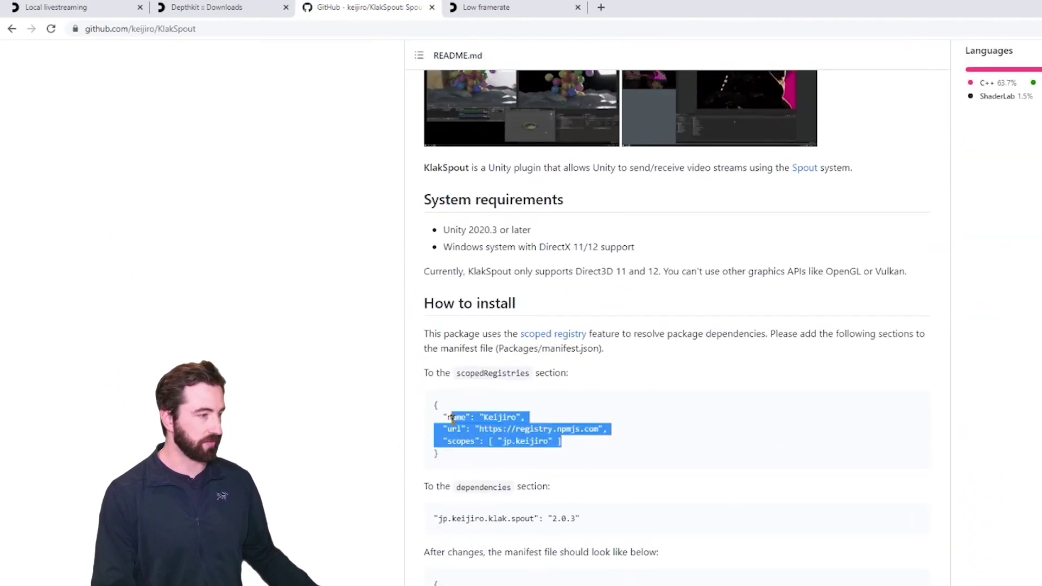
pyautogui.doubleClick(478, 429)
pyautogui.click(478, 429)
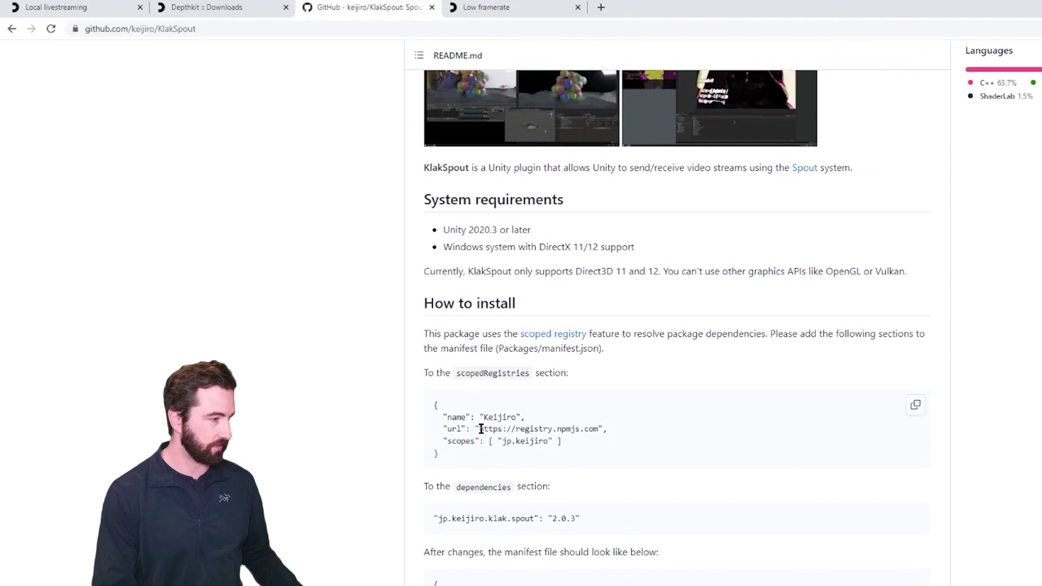
pyautogui.moveTo(478, 429); pyautogui.dragTo(599, 429)
pyautogui.hotkey('ctrl', 'c')
pyautogui.hotkey('alt', 'Tab')
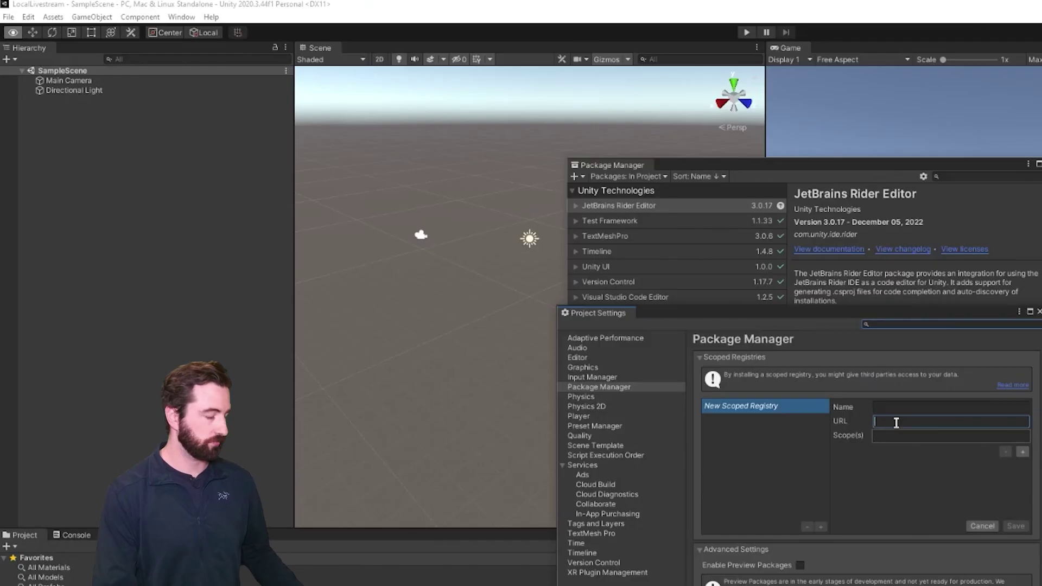
pyautogui.click(896, 421)
pyautogui.hotkey('ctrl', 'v')
pyautogui.hotkey('alt', 'Tab')
pyautogui.doubleClick(524, 440)
pyautogui.hotkey('ctrl', 'c')
pyautogui.hotkey('alt', 'Tab')
pyautogui.hotkey('ctrl', 'v')
pyautogui.click(912, 524)
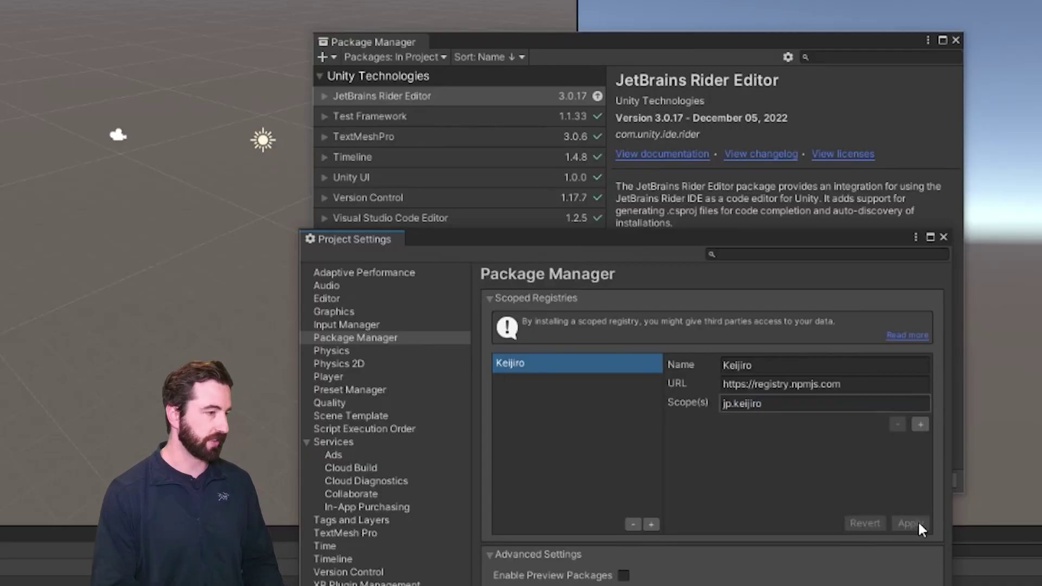
# Switch the Package Manager to My Registries and browse the publisher's package list
pyautogui.click(944, 238)
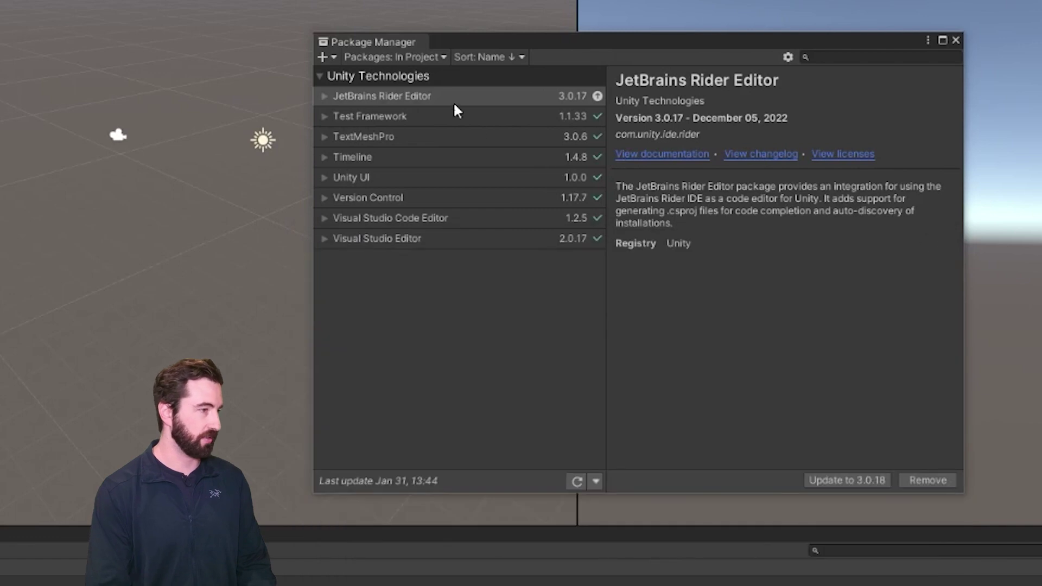
pyautogui.click(380, 58)
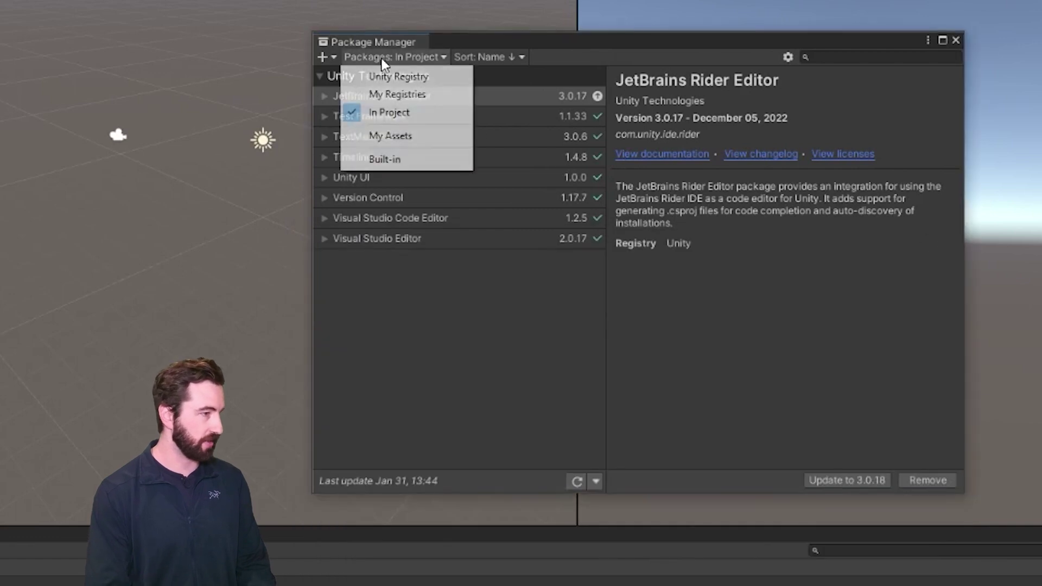
pyautogui.click(397, 95)
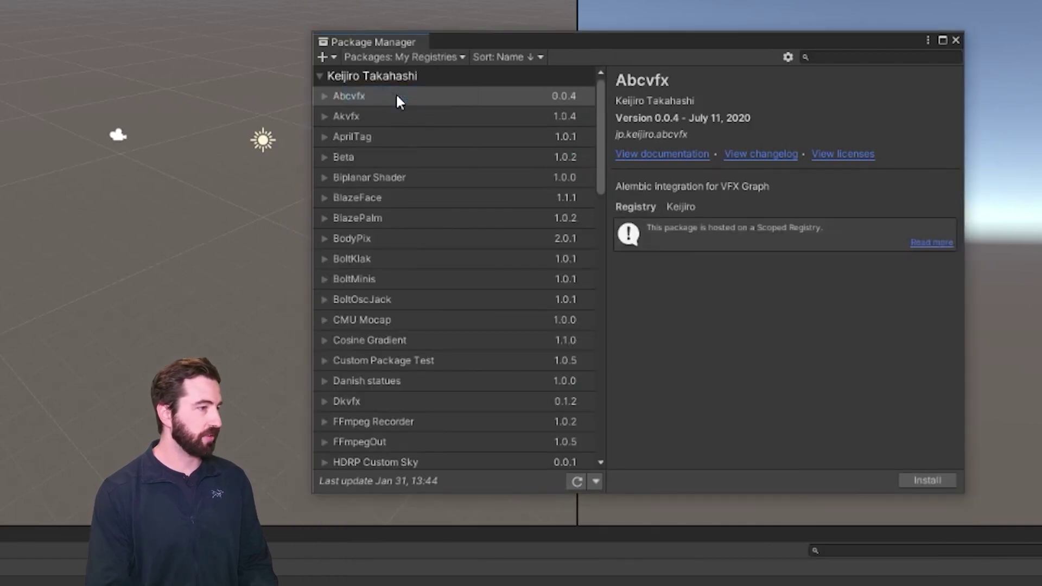
pyautogui.click(413, 57)
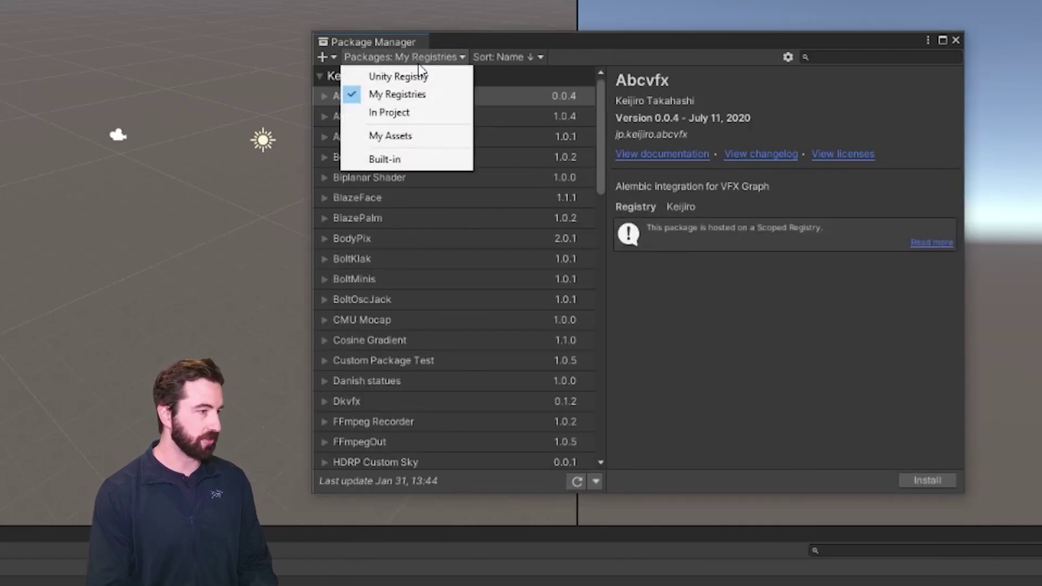
pyautogui.click(389, 102)
pyautogui.click(320, 74)
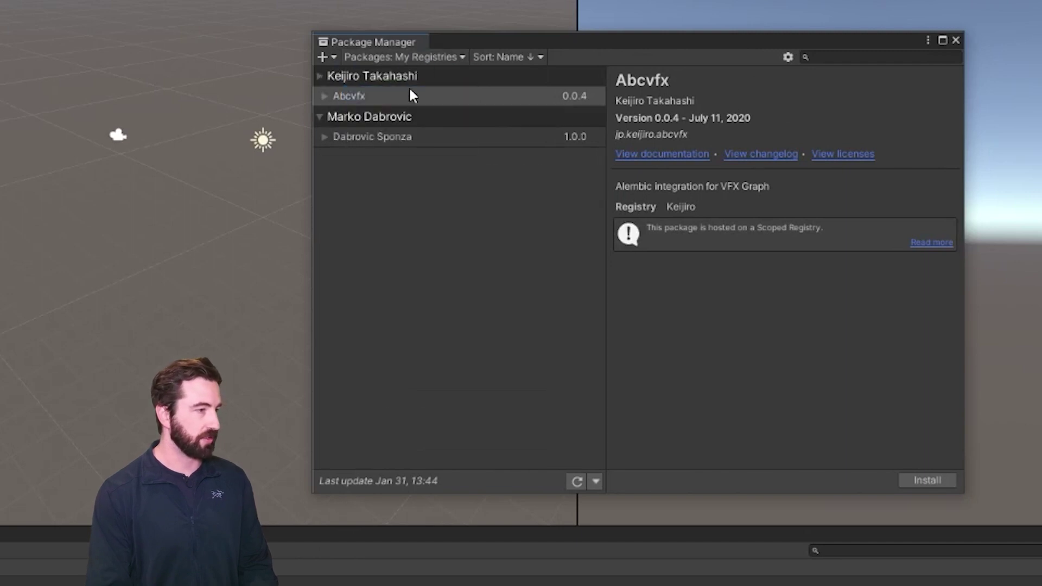
pyautogui.click(317, 78)
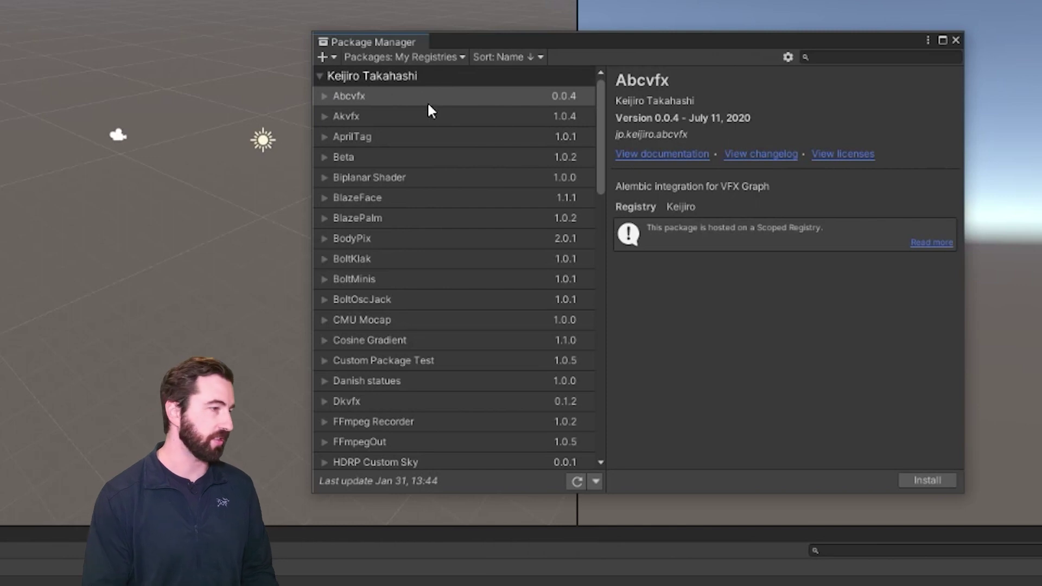
pyautogui.click(318, 74)
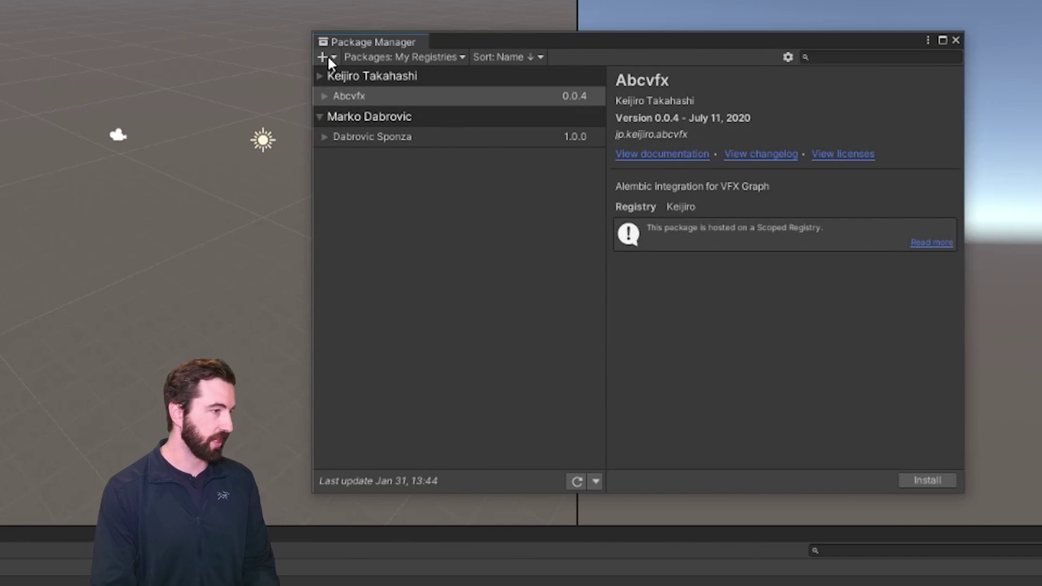
# Add the local Depthkit Core package from depthkit.core/package.json
pyautogui.click(329, 58)
pyautogui.click(340, 76)
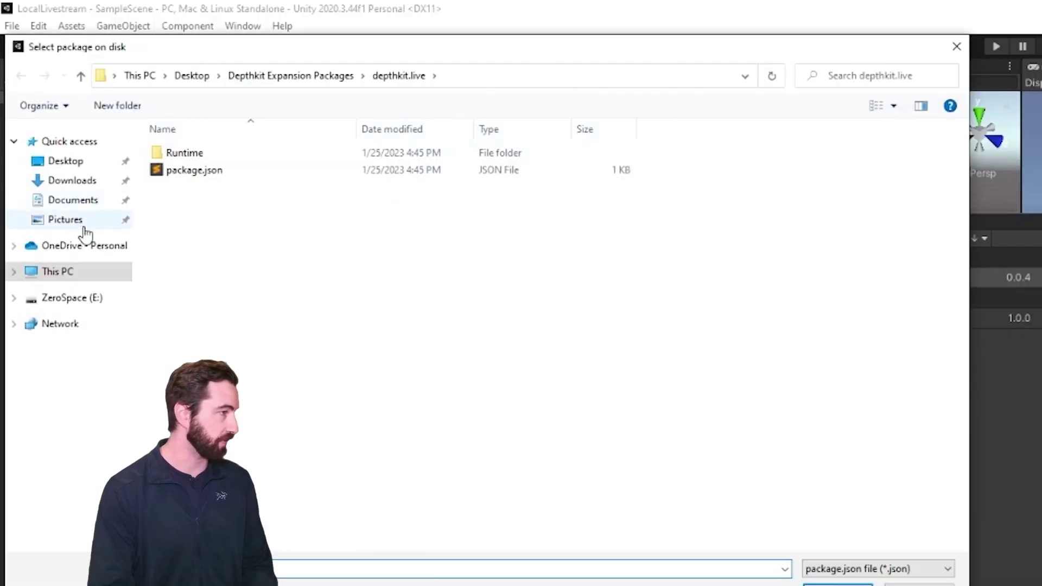
pyautogui.click(65, 160)
pyautogui.doubleClick(188, 179)
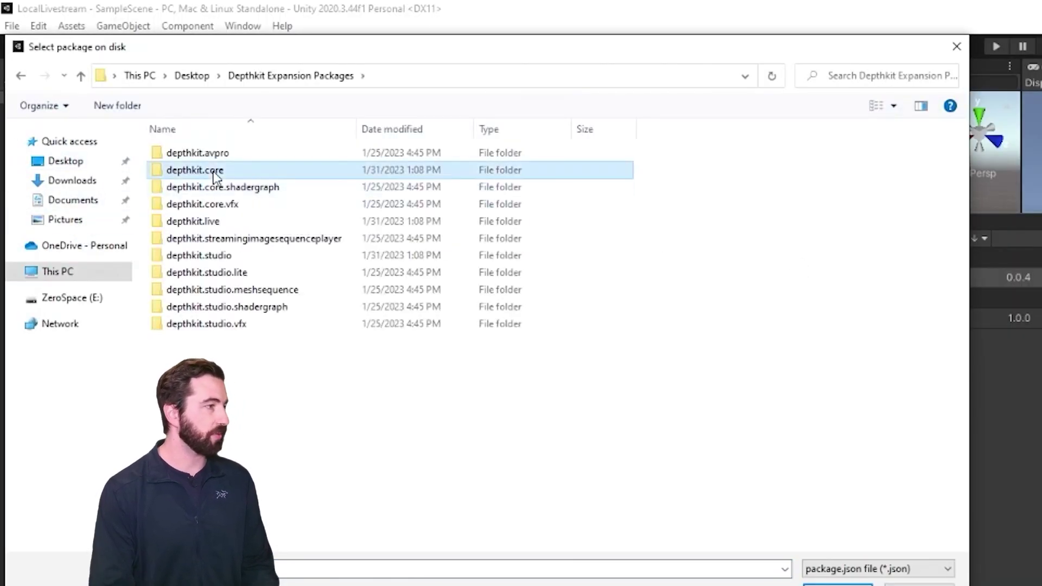
pyautogui.doubleClick(214, 171)
pyautogui.doubleClick(185, 204)
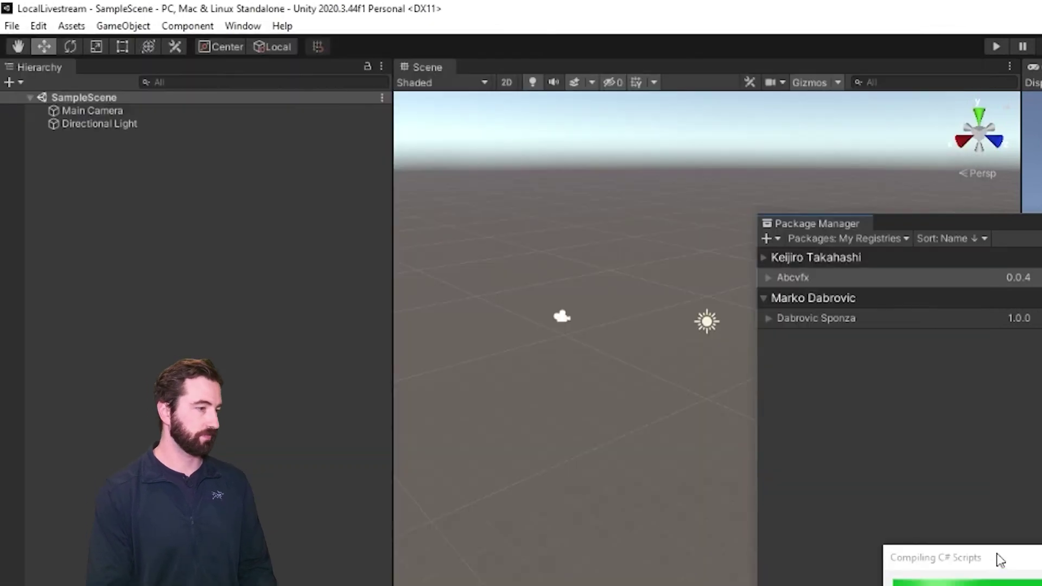
# Add the local Depthkit Studio package from depthkit.studio/package.json
pyautogui.click(767, 238)
pyautogui.click(793, 258)
pyautogui.click(291, 75)
pyautogui.doubleClick(231, 254)
pyautogui.doubleClick(206, 202)
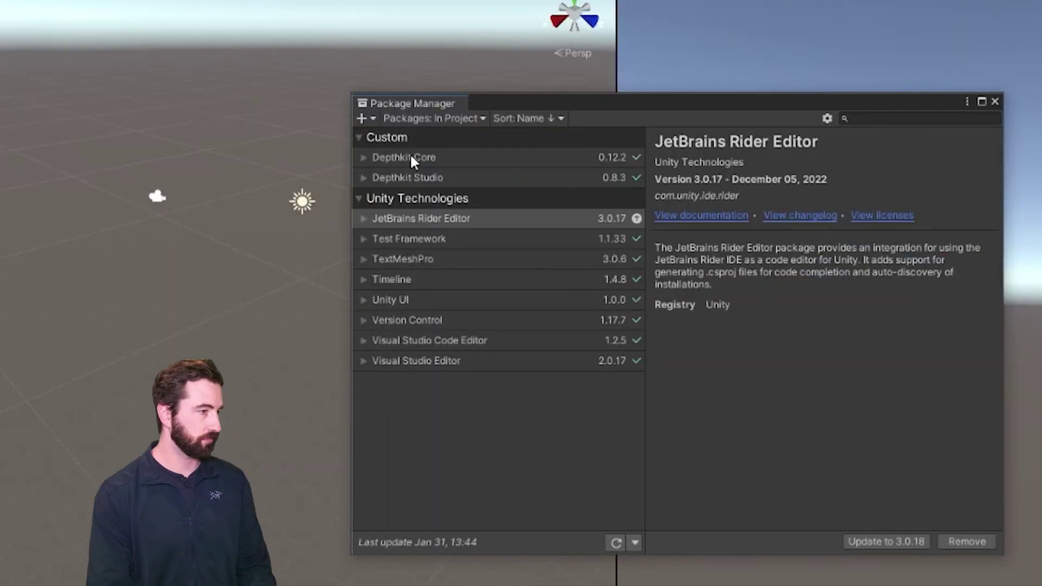
# List In Project packages and check Depthkit Core 0.12.2 and Depthkit Studio 0.8.3
pyautogui.click(410, 157)
pyautogui.click(412, 176)
pyautogui.click(429, 158)
pyautogui.click(421, 179)
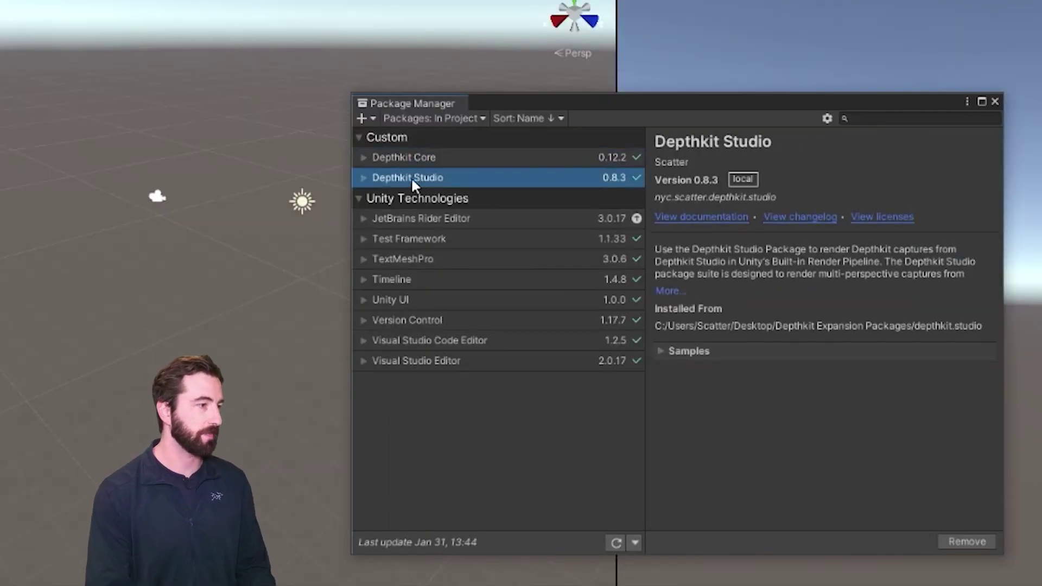
# Add the Depthkit Spout Livestream Player package from depthkit.live/package.json
pyautogui.click(366, 118)
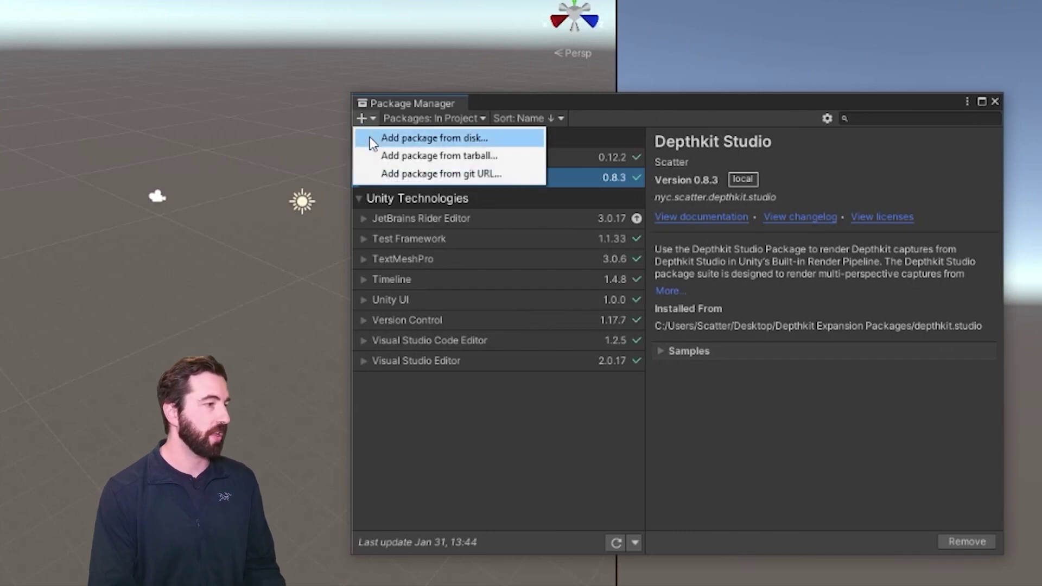
pyautogui.click(370, 138)
pyautogui.click(358, 76)
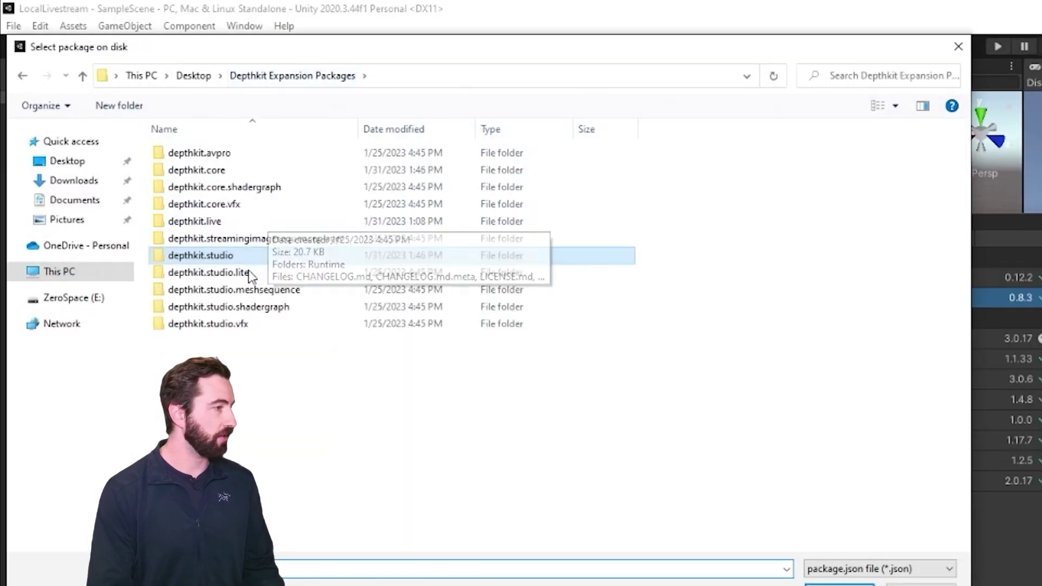
pyautogui.click(215, 228)
pyautogui.doubleClick(214, 224)
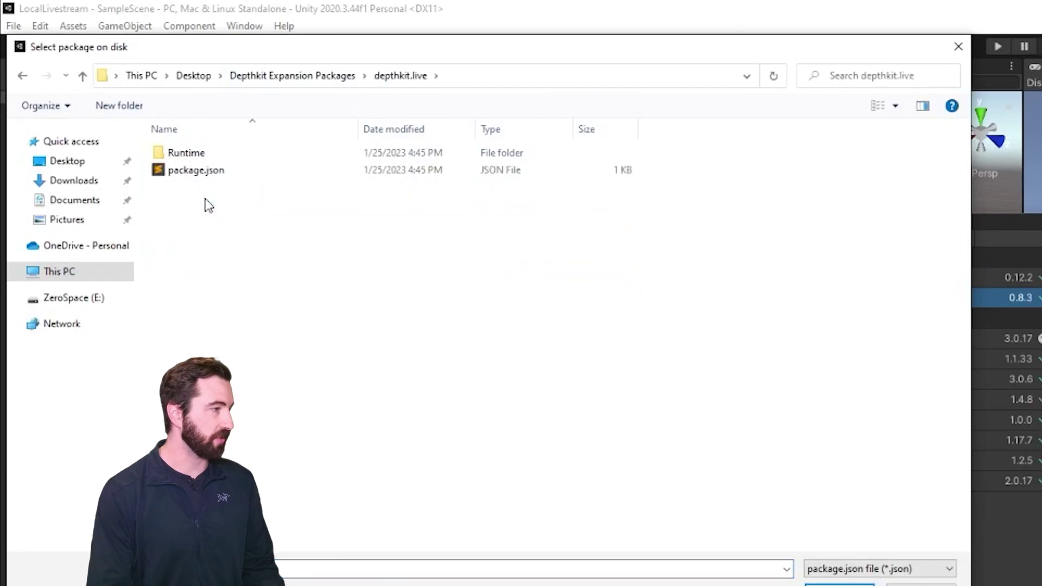
pyautogui.doubleClick(193, 169)
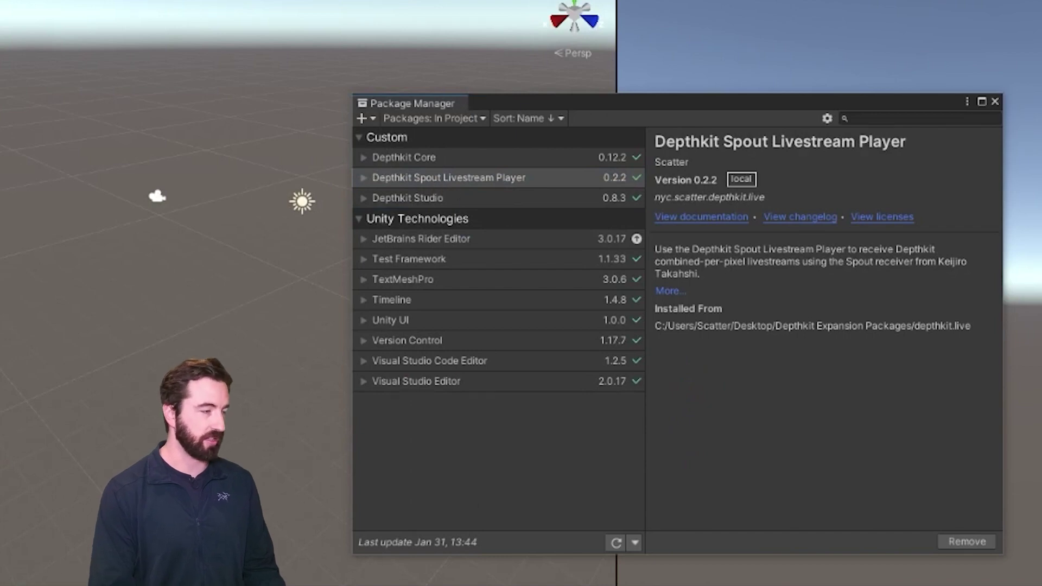
# Browse the My Registries package list, then return to the In Project packages
pyautogui.click(434, 118)
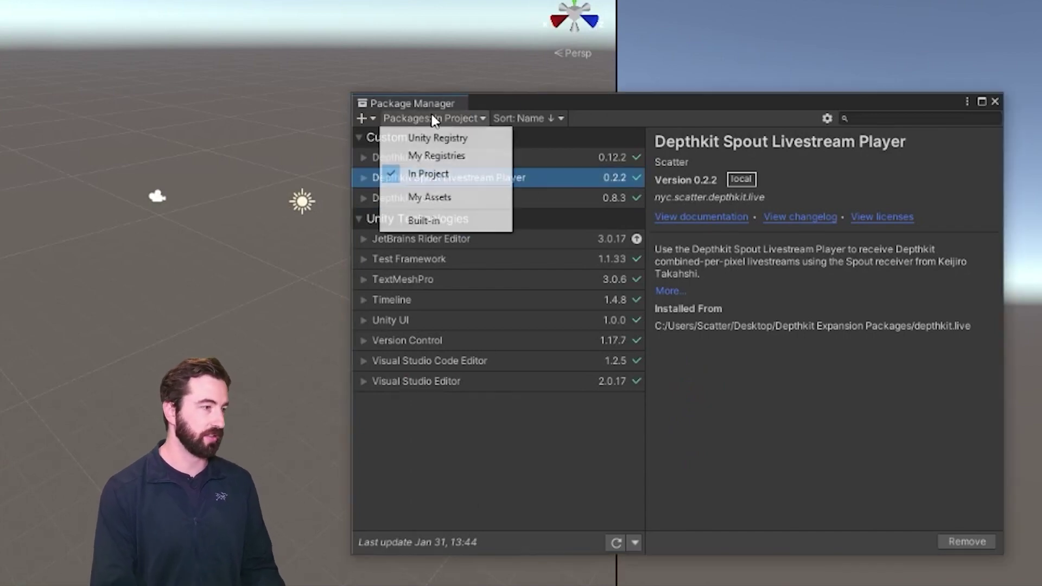
pyautogui.click(429, 157)
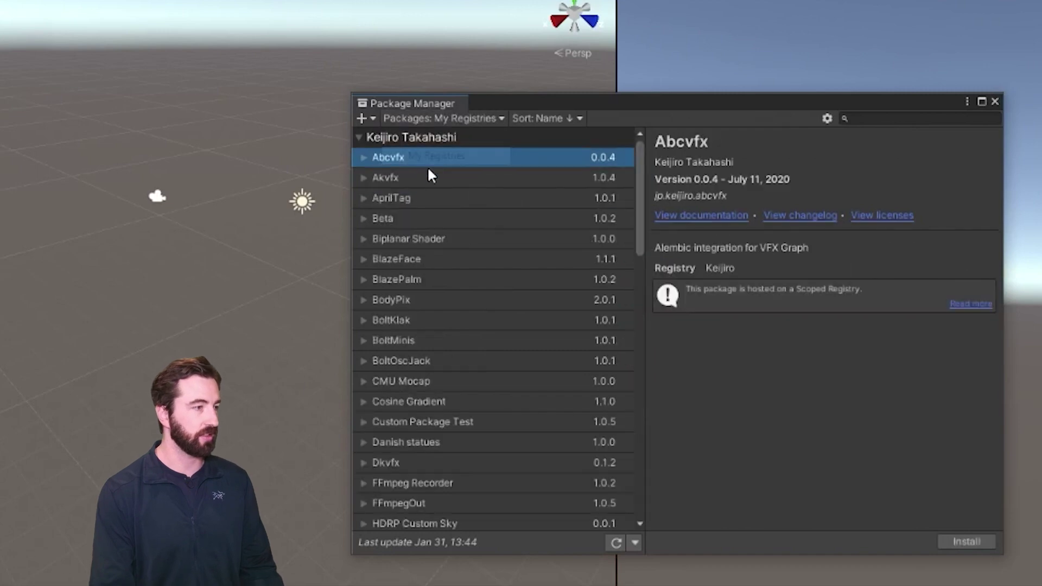
pyautogui.click(357, 137)
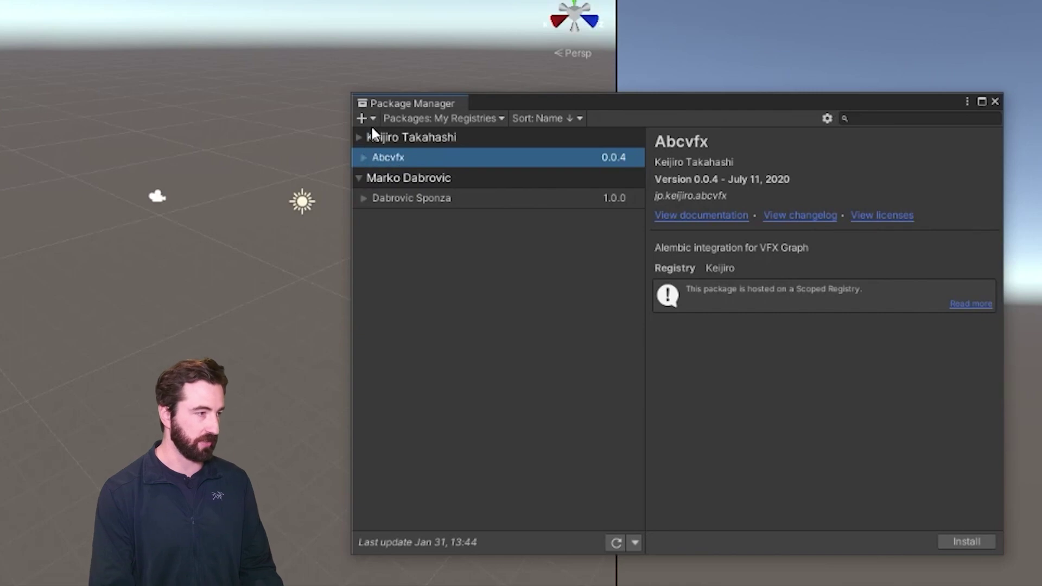
pyautogui.click(399, 118)
pyautogui.click(430, 173)
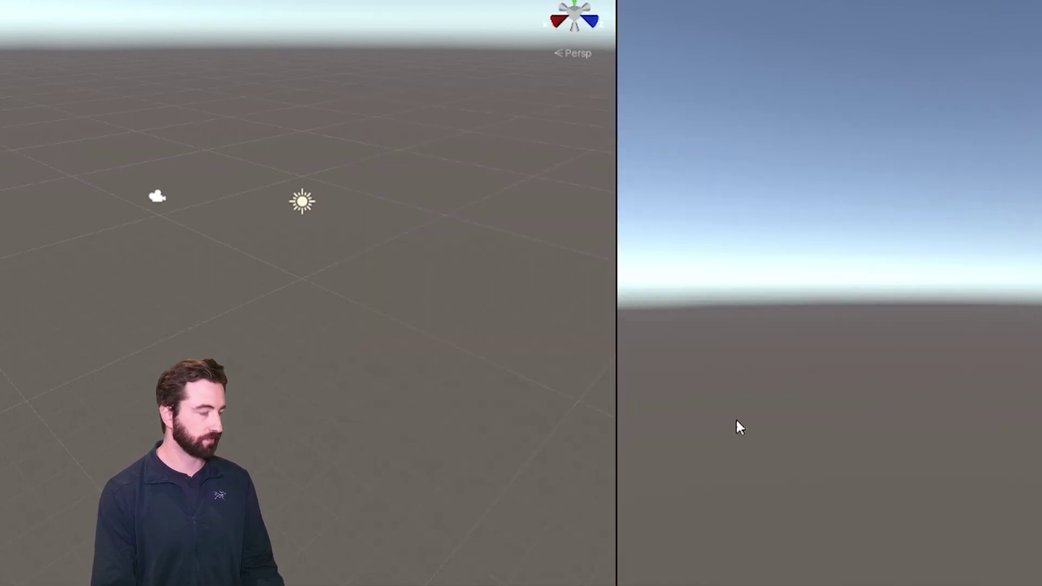
# Drag livestream_multicam_meta.txt from the _Exports folder into the project Assets
pyautogui.hotkey('alt', 'Tab')
pyautogui.click(628, 365)
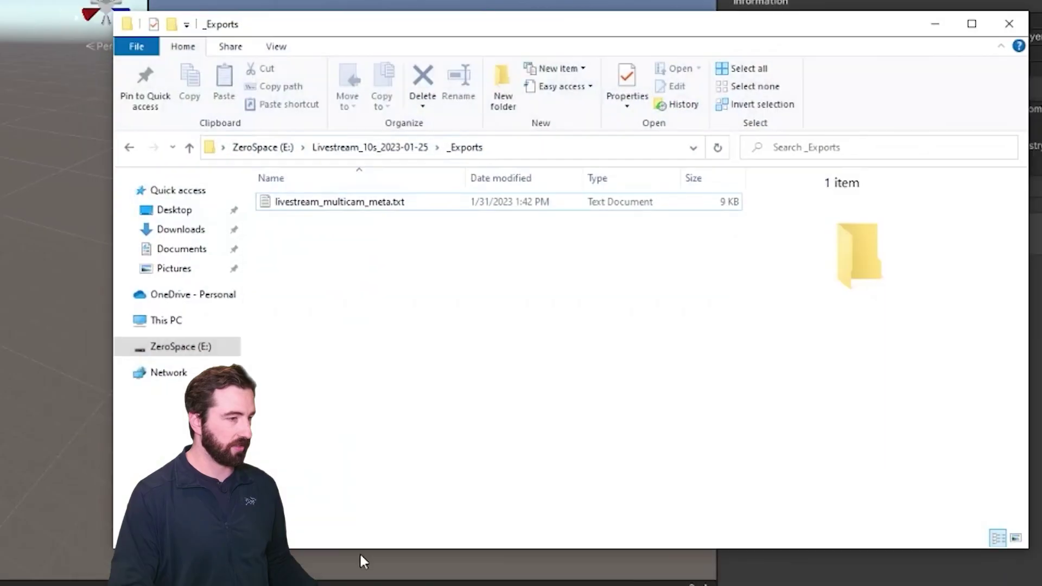
pyautogui.moveTo(341, 205); pyautogui.dragTo(0, 585)
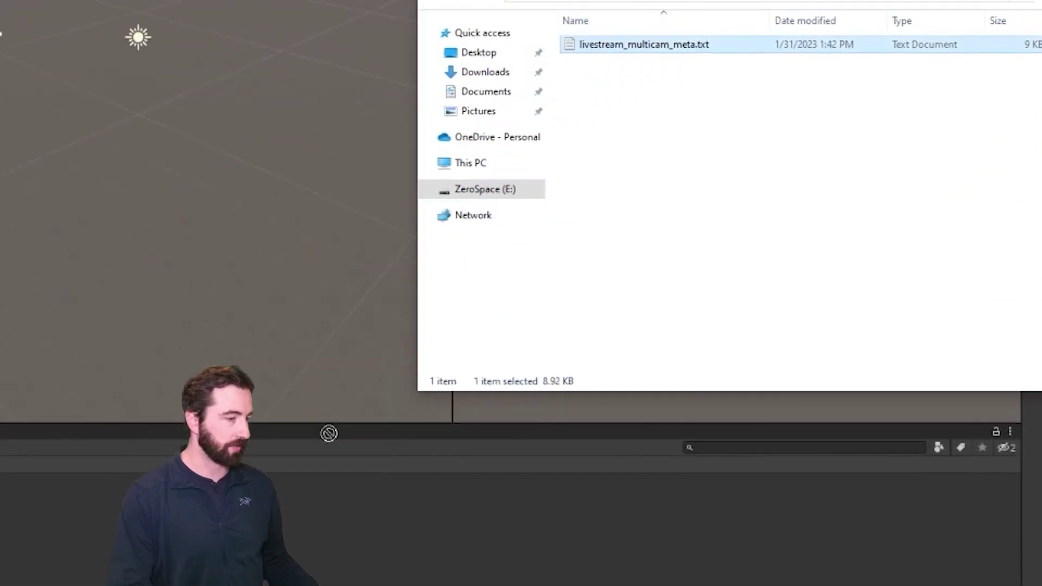
pyautogui.moveTo(338, 463); pyautogui.dragTo(348, 478)
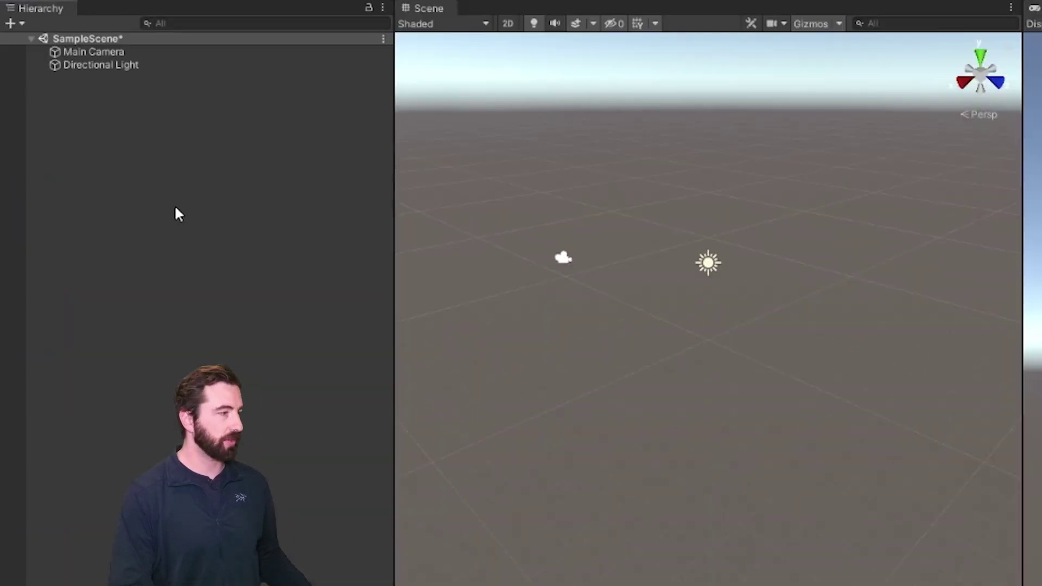
# Create an empty scene object named Depthkit
pyautogui.rightClick(174, 207)
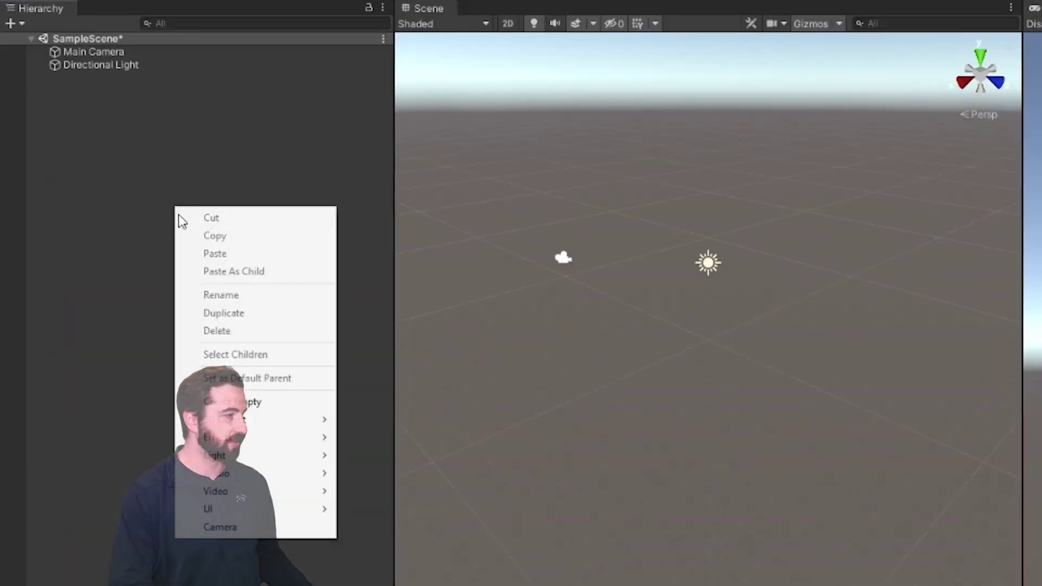
pyautogui.click(239, 401)
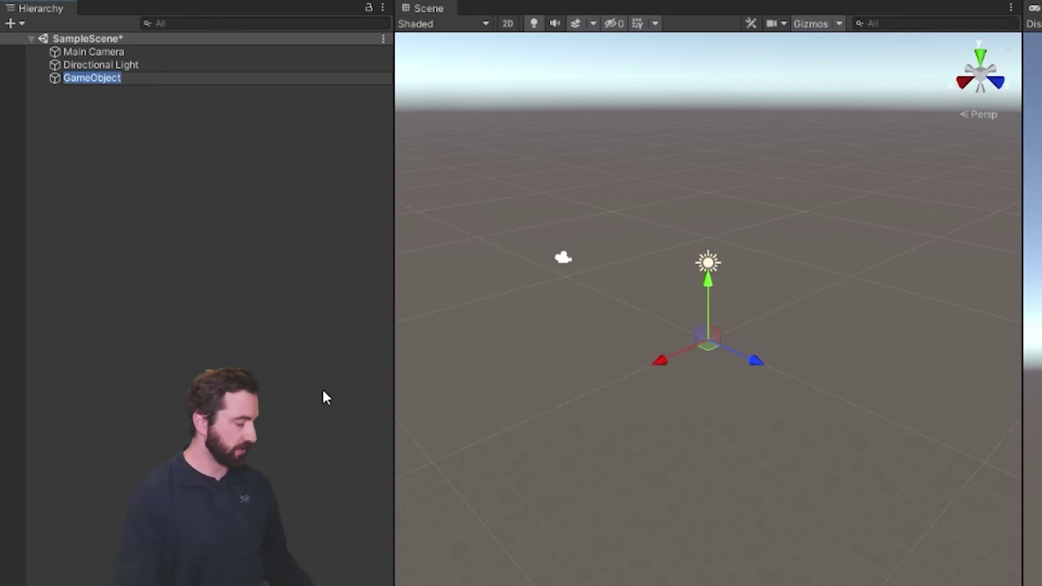
pyautogui.write('Depthkit')
pyautogui.press('Return')
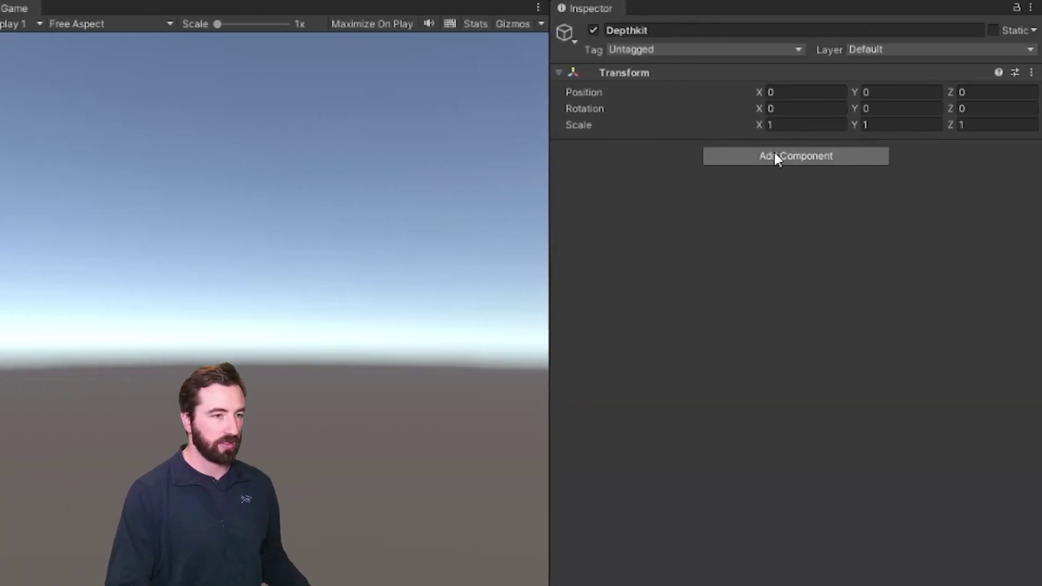
# Add Depthkit Clip and Depthkit Studio Built-in Look components to Depthkit
pyautogui.click(776, 156)
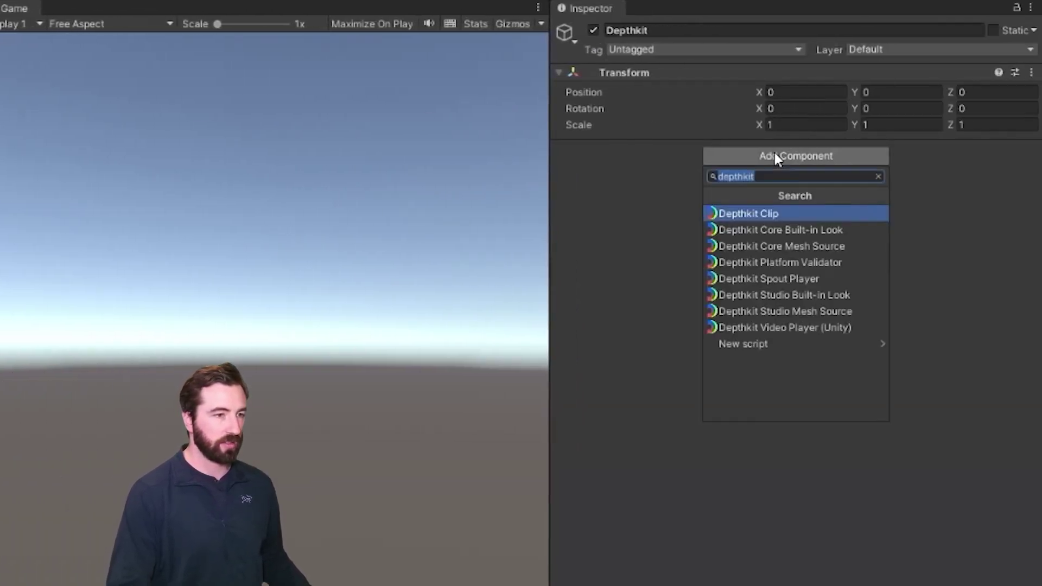
pyautogui.press('BackSpace')
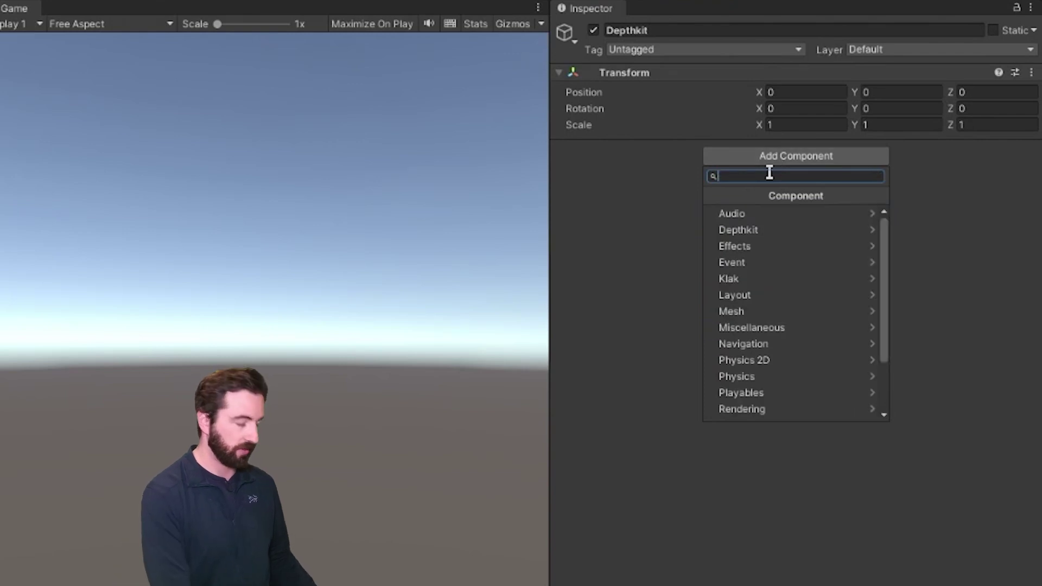
pyautogui.write('depth')
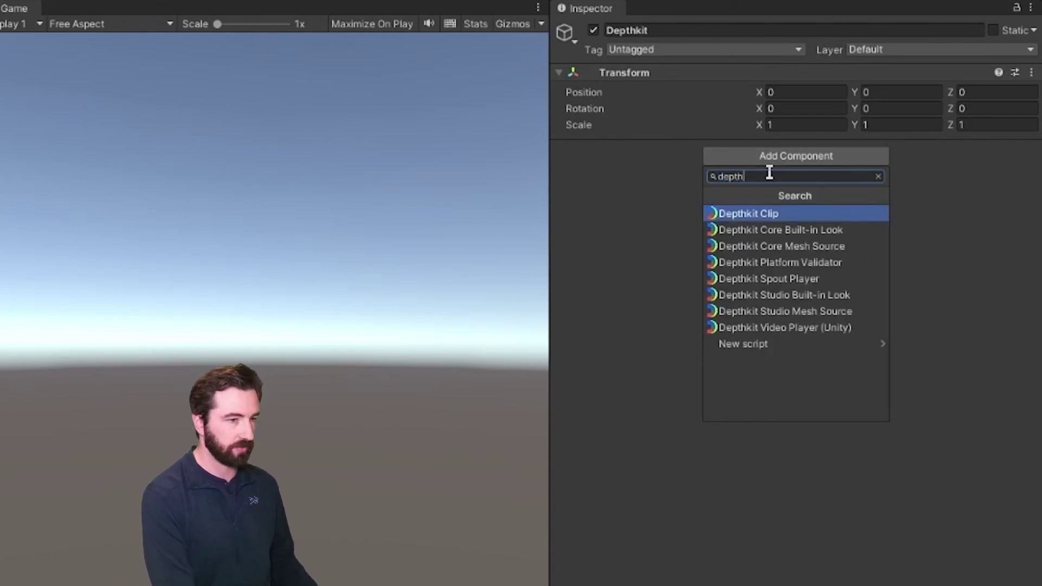
pyautogui.write('kit')
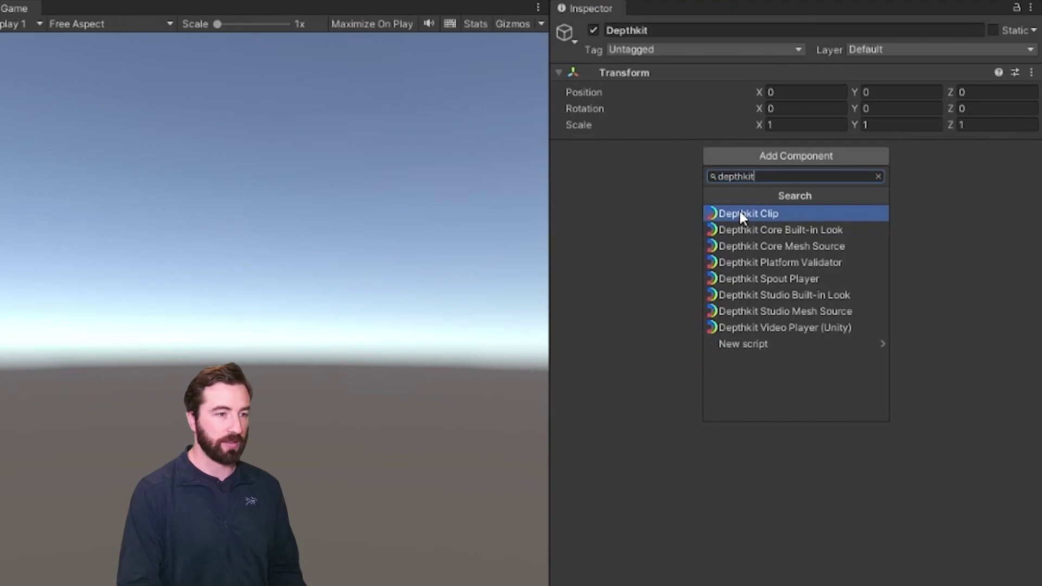
pyautogui.click(740, 212)
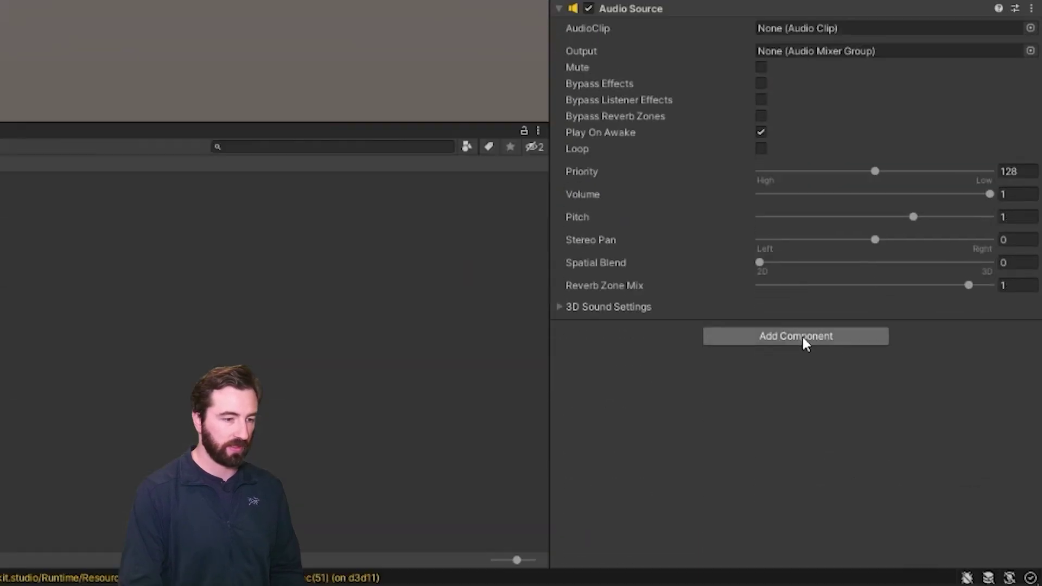
pyautogui.click(802, 336)
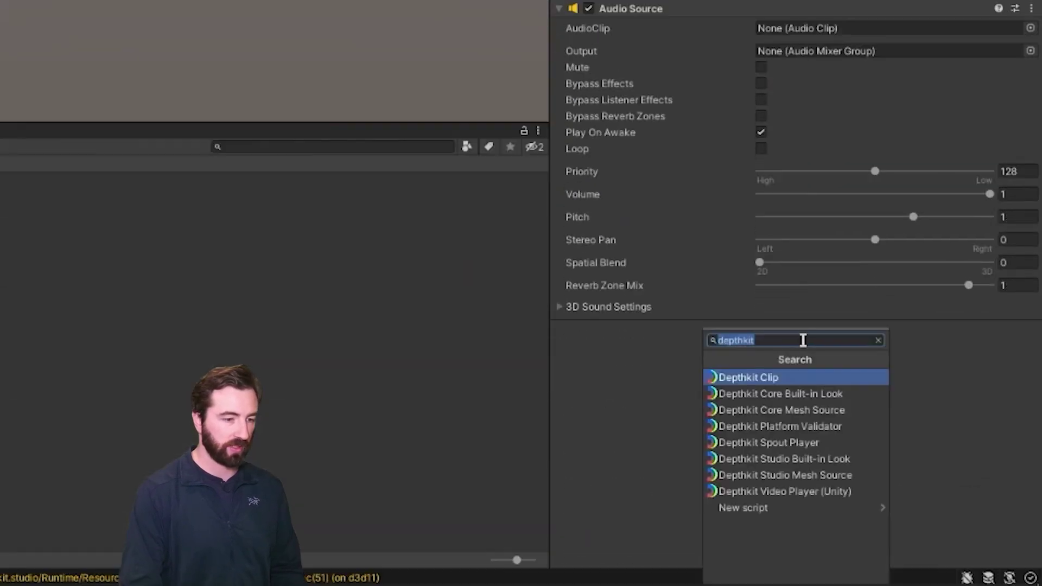
pyautogui.click(813, 459)
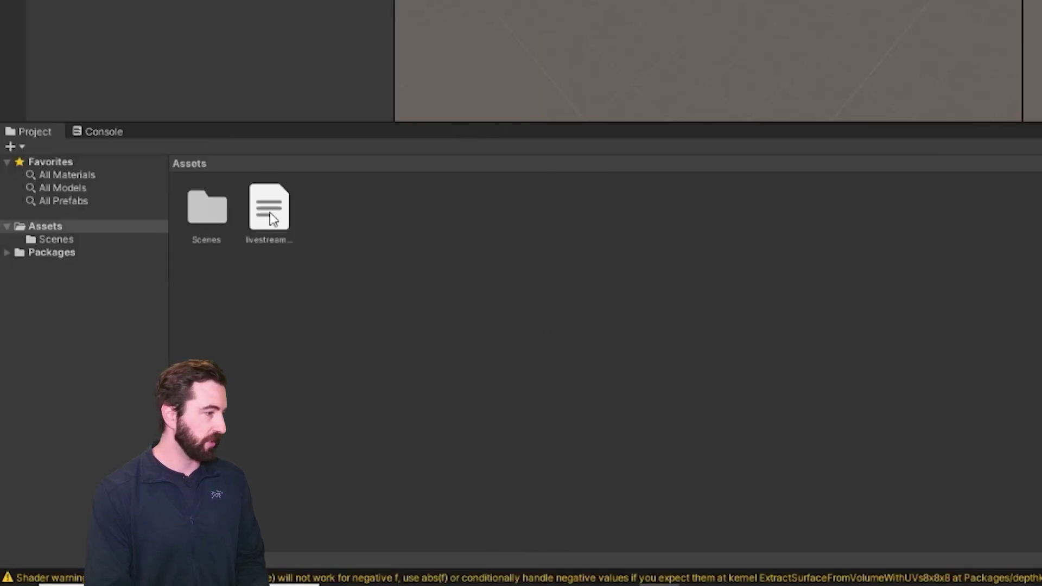
# Assign the meta file to Metadata, use Livestream Player (Spout), and receive the Depthkit source
pyautogui.moveTo(269, 213); pyautogui.dragTo(819, 259)
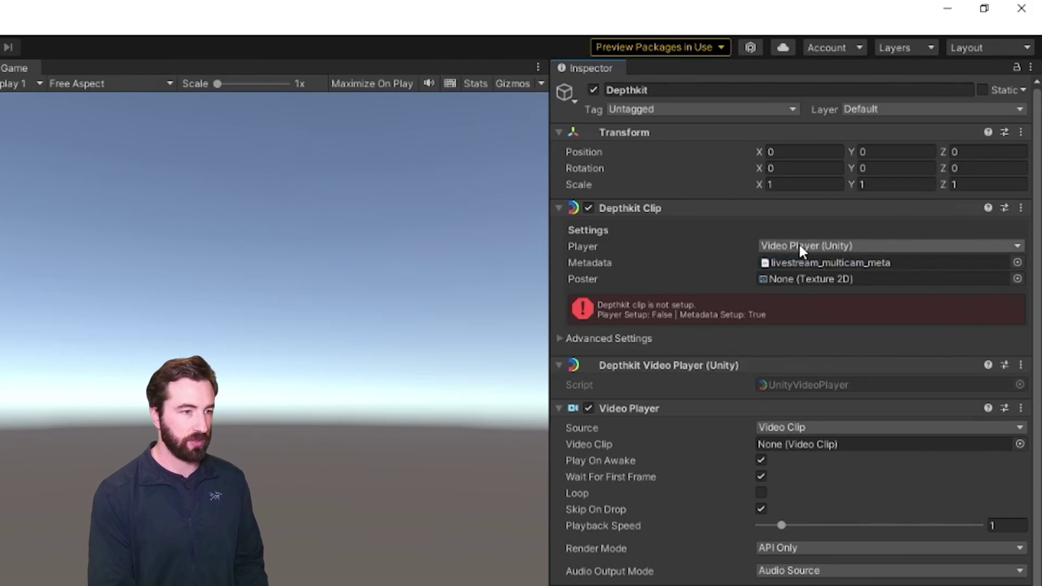
pyautogui.click(832, 244)
pyautogui.click(832, 282)
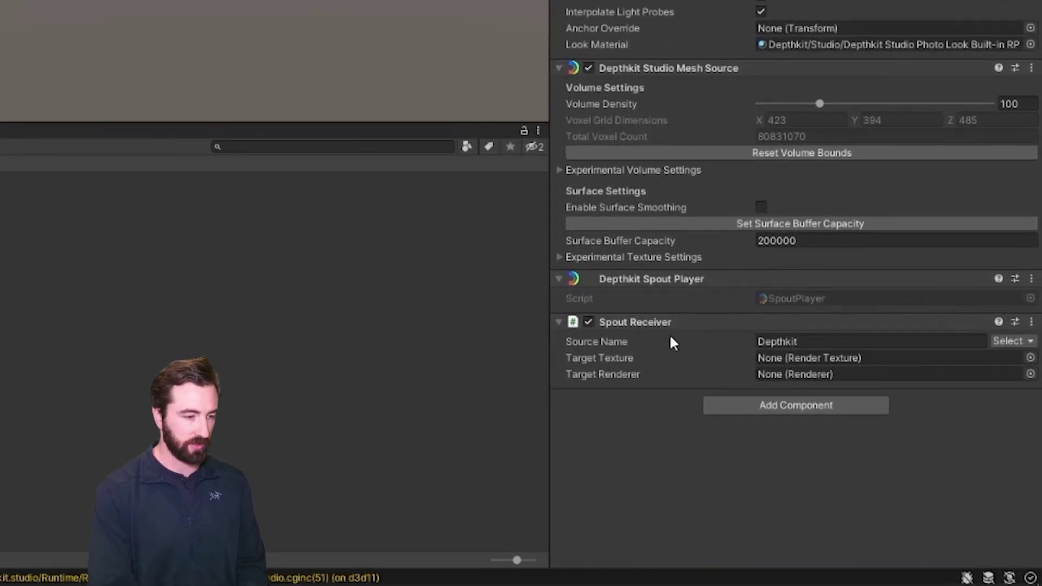
pyautogui.click(1012, 341)
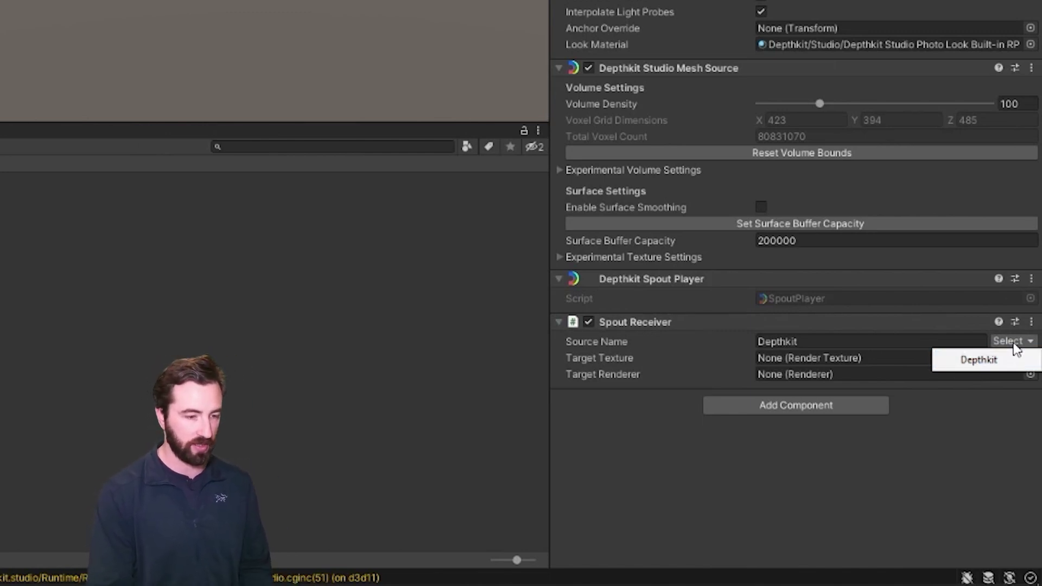
pyautogui.click(982, 360)
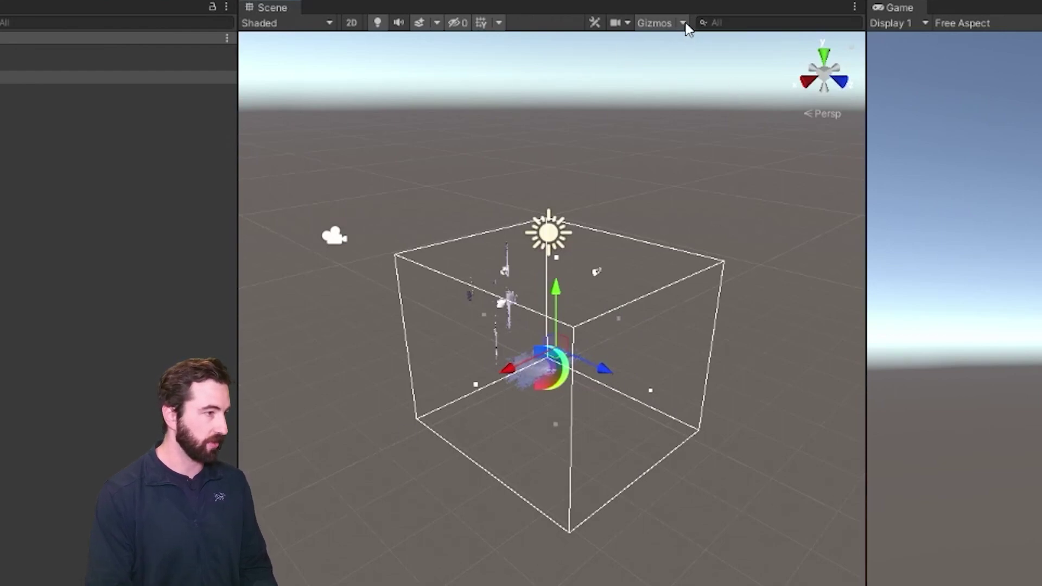
# Shrink the Depthkit bounds around the point cloud and set surface buffer capacity to 164722
pyautogui.press('f')
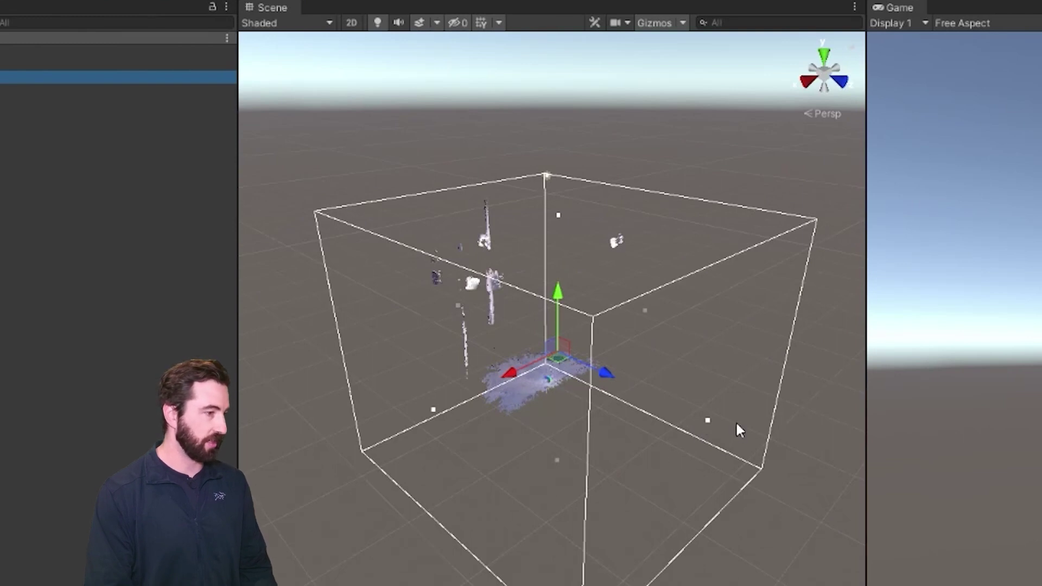
pyautogui.click(705, 422)
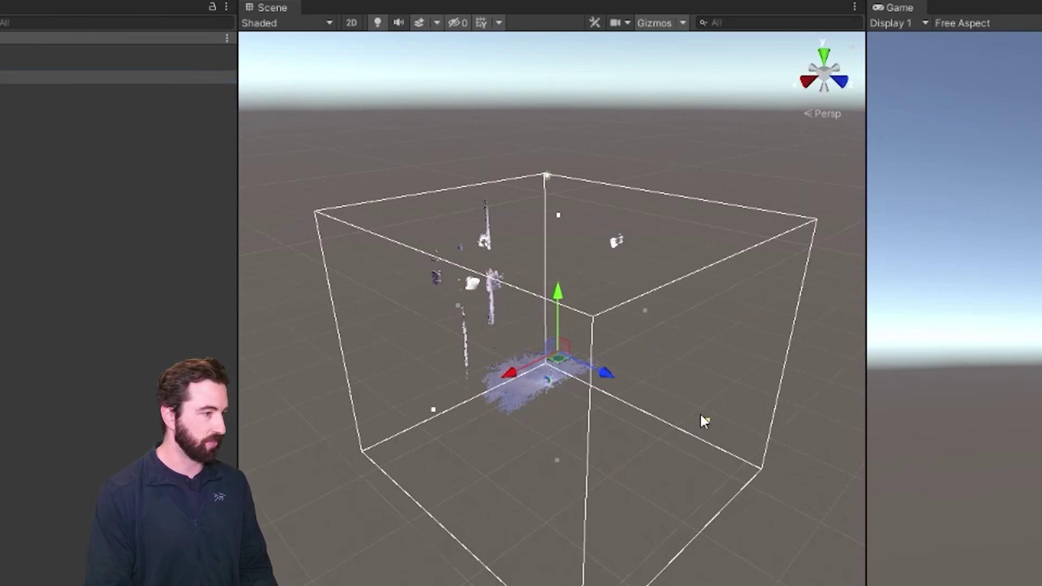
pyautogui.moveTo(696, 413); pyautogui.dragTo(625, 390)
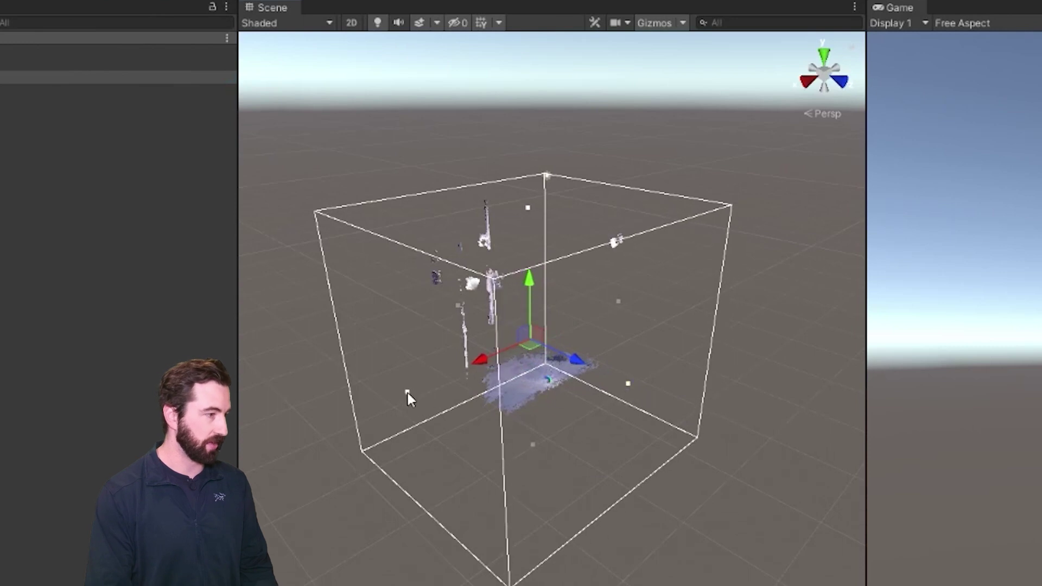
pyautogui.moveTo(408, 393); pyautogui.dragTo(455, 370)
pyautogui.moveTo(618, 301); pyautogui.dragTo(587, 315)
pyautogui.moveTo(462, 297); pyautogui.dragTo(480, 327)
pyautogui.moveTo(543, 219); pyautogui.dragTo(534, 281)
pyautogui.moveTo(550, 465); pyautogui.dragTo(545, 382)
pyautogui.scroll(3, 505, 374)
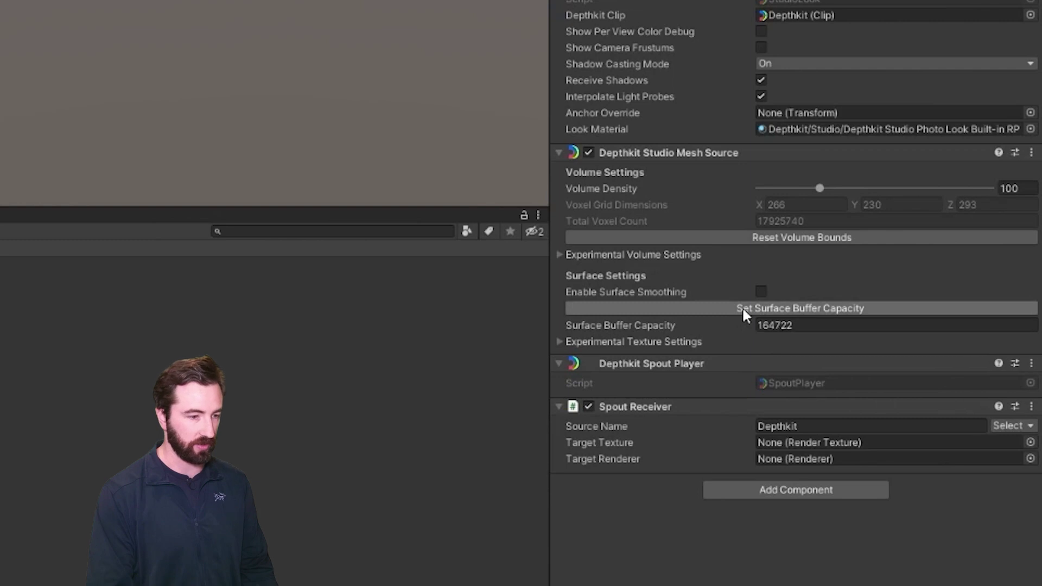
pyautogui.click(1020, 446)
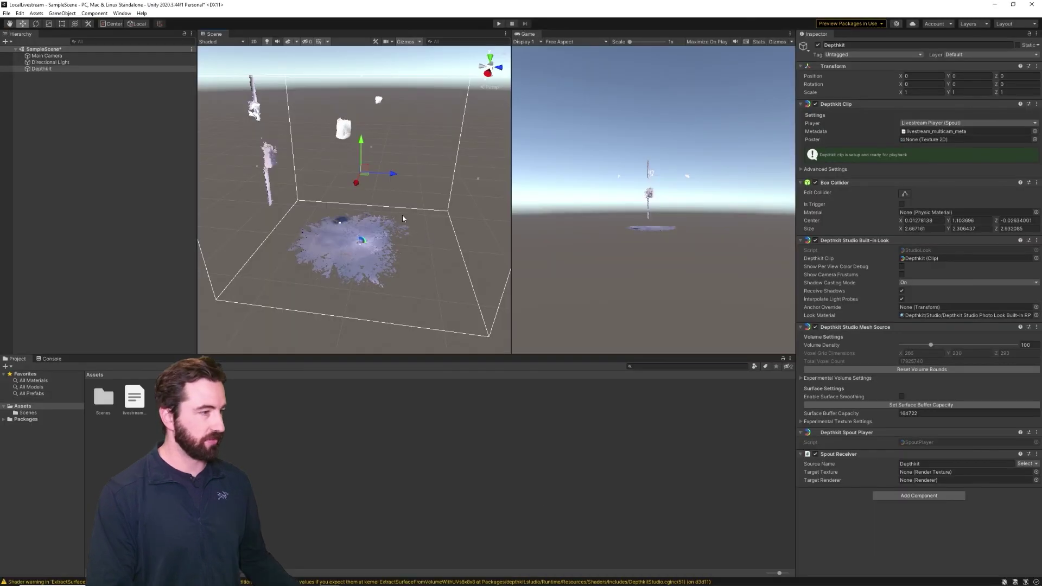
pyautogui.keyDown('alt'); pyautogui.moveTo(403, 218); pyautogui.dragTo(450, 222); pyautogui.keyUp('alt')
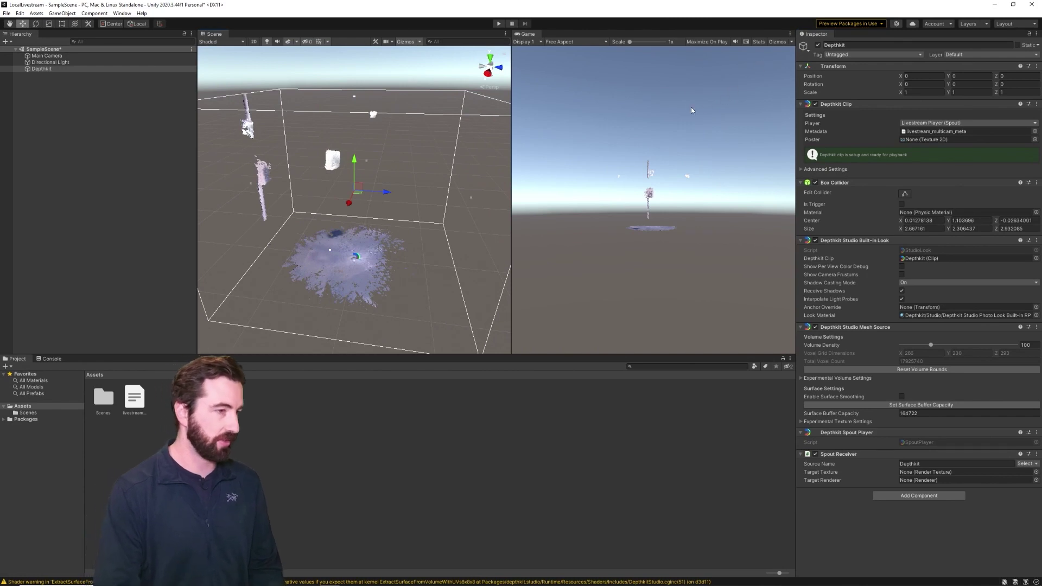
pyautogui.click(760, 44)
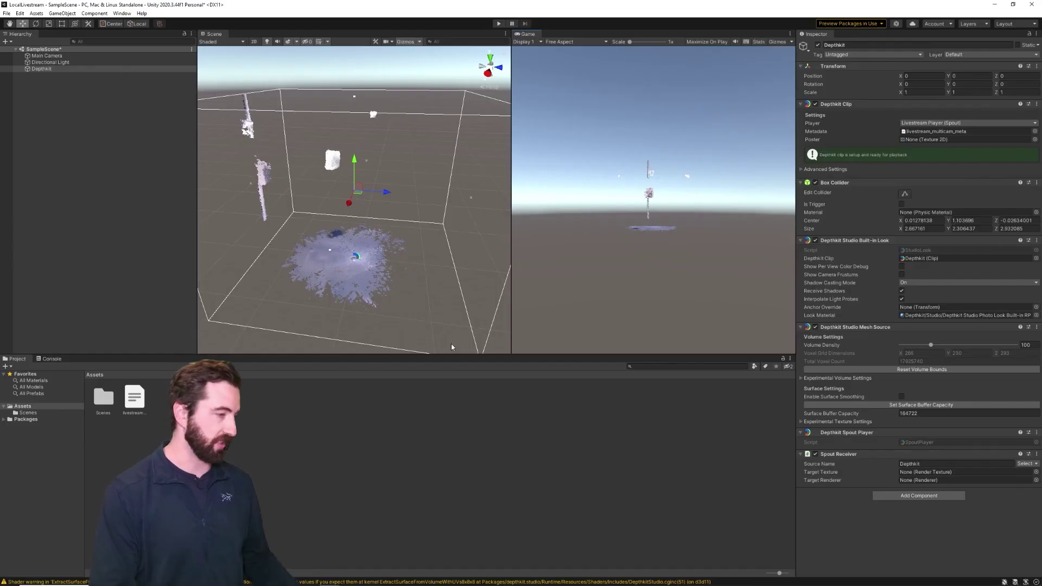
# Import FramerateLimiter.cs from the Desktop into Assets
pyautogui.rightClick(288, 433)
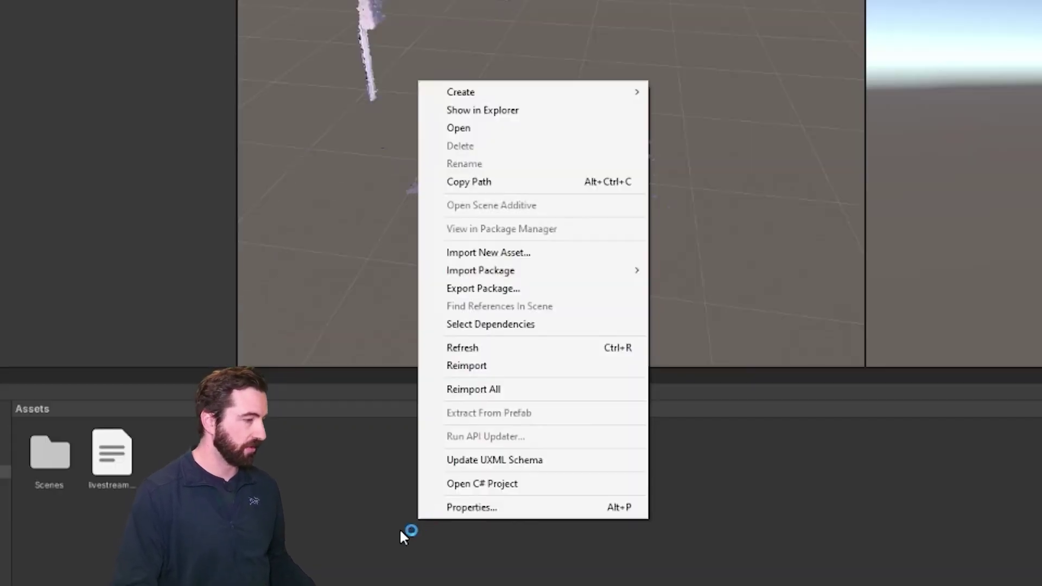
pyautogui.click(498, 254)
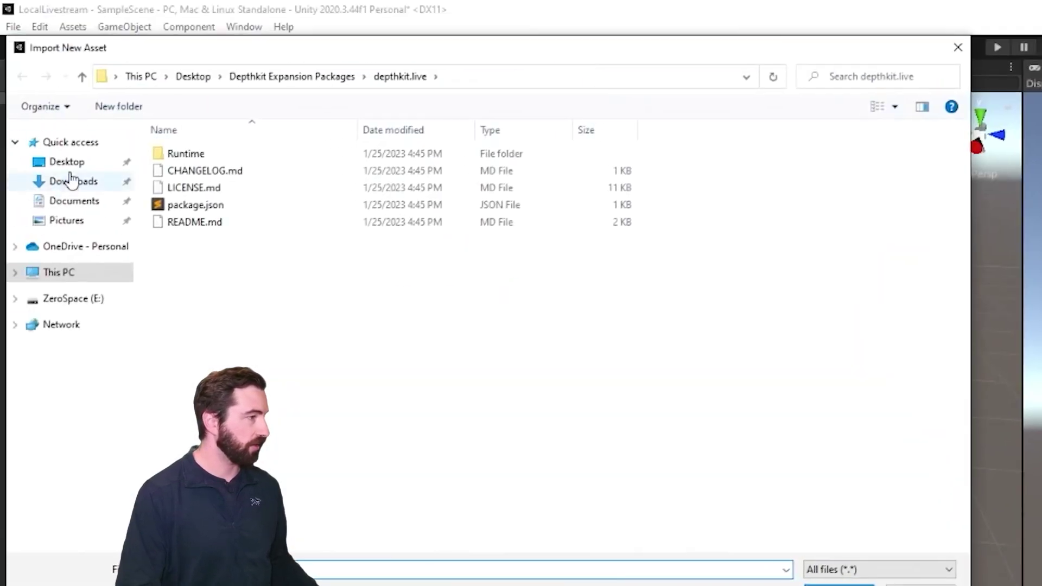
pyautogui.click(1, 7)
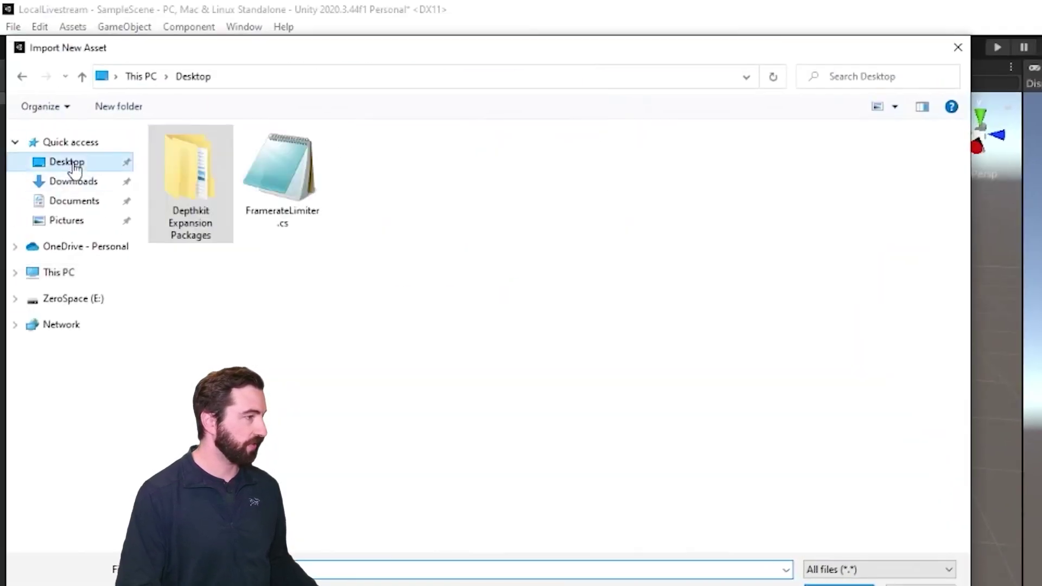
pyautogui.doubleClick(285, 186)
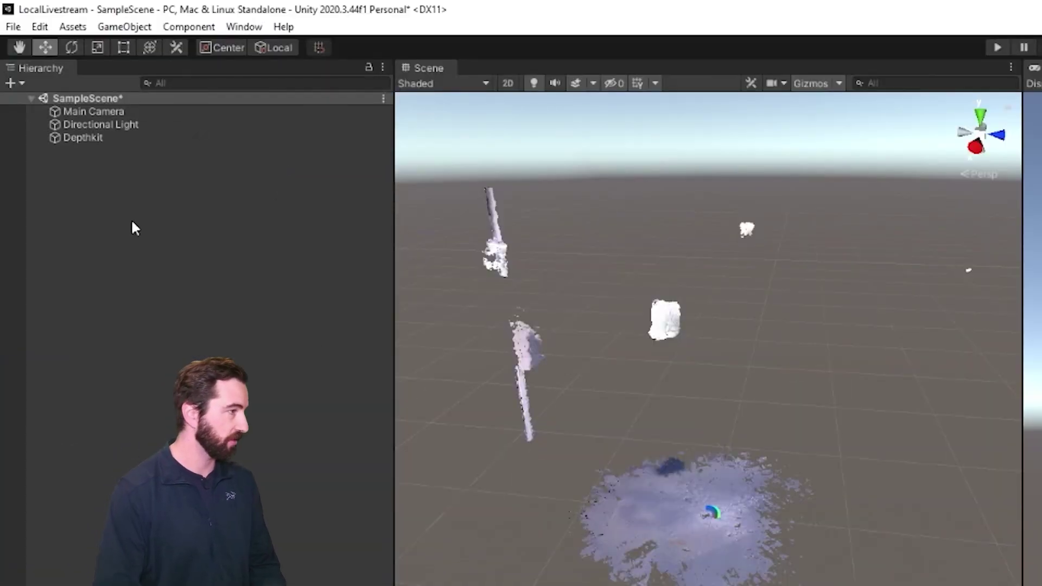
# Create an empty scene object named Limiter
pyautogui.rightClick(127, 212)
pyautogui.click(163, 409)
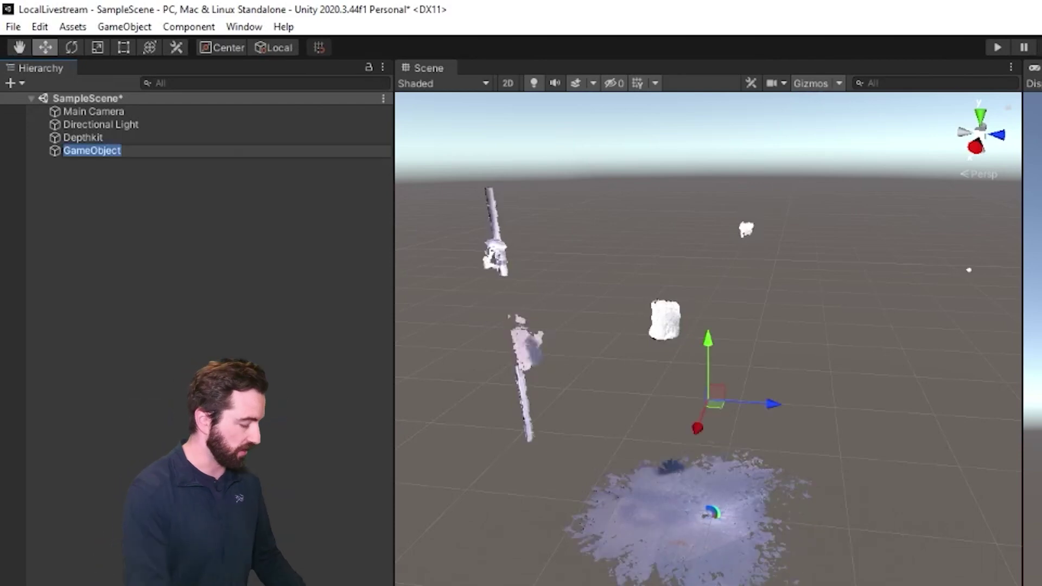
pyautogui.write('Limiter')
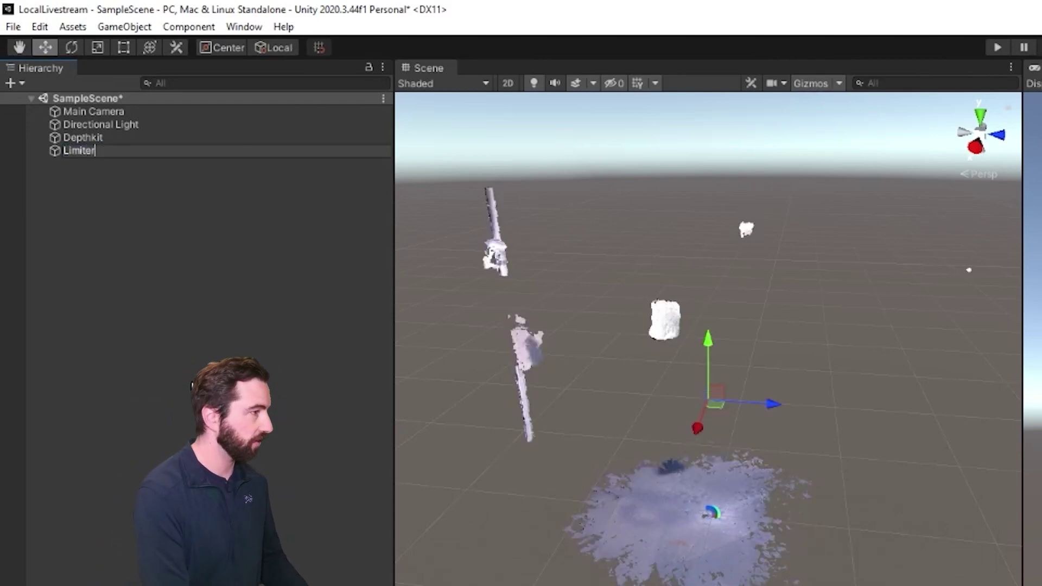
pyautogui.press('Return')
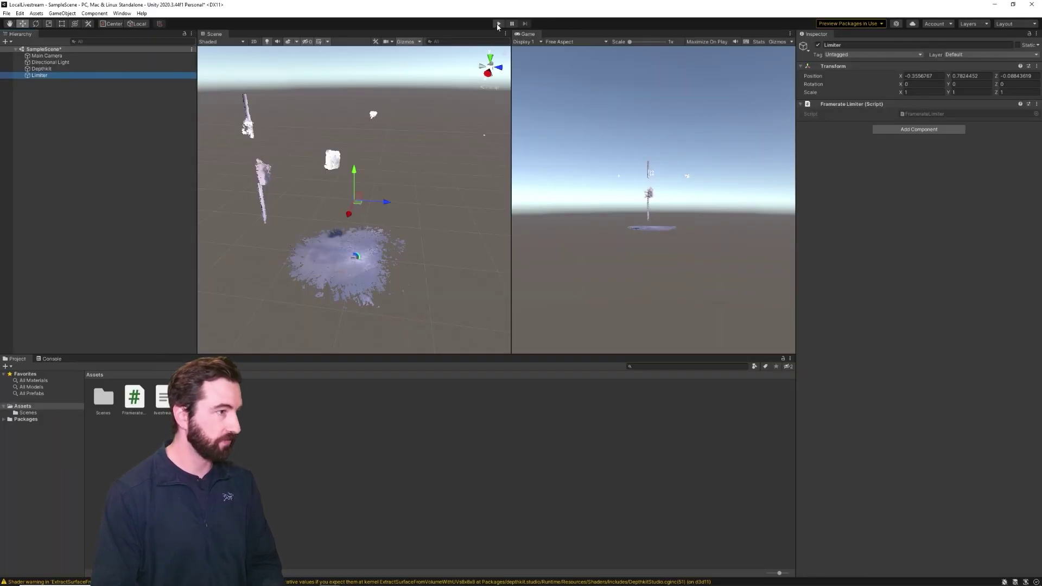
# Play the scene, show Game view Stats, and set surface buffer capacity to 235620
pyautogui.click(498, 24)
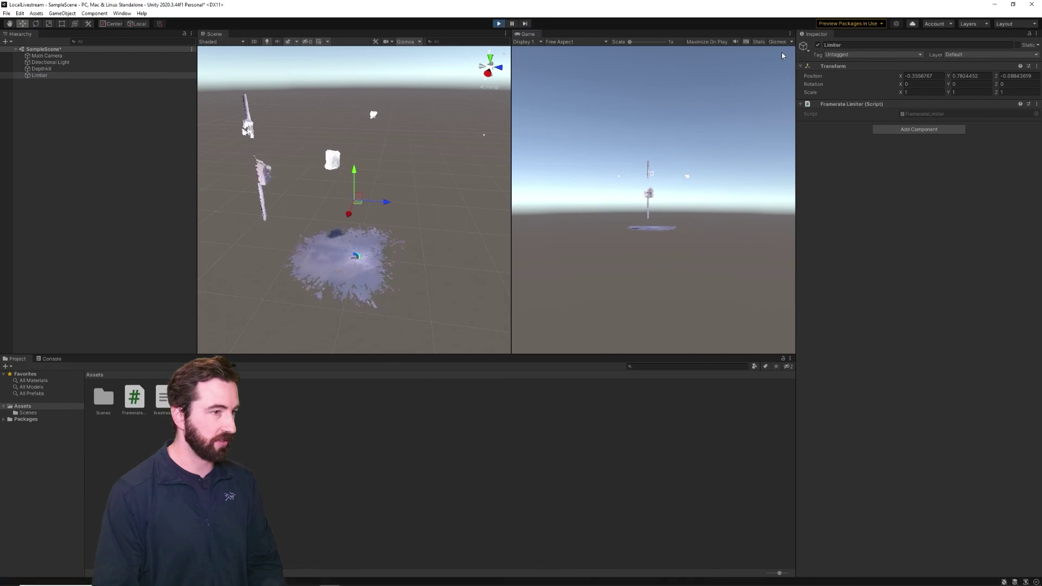
pyautogui.click(759, 42)
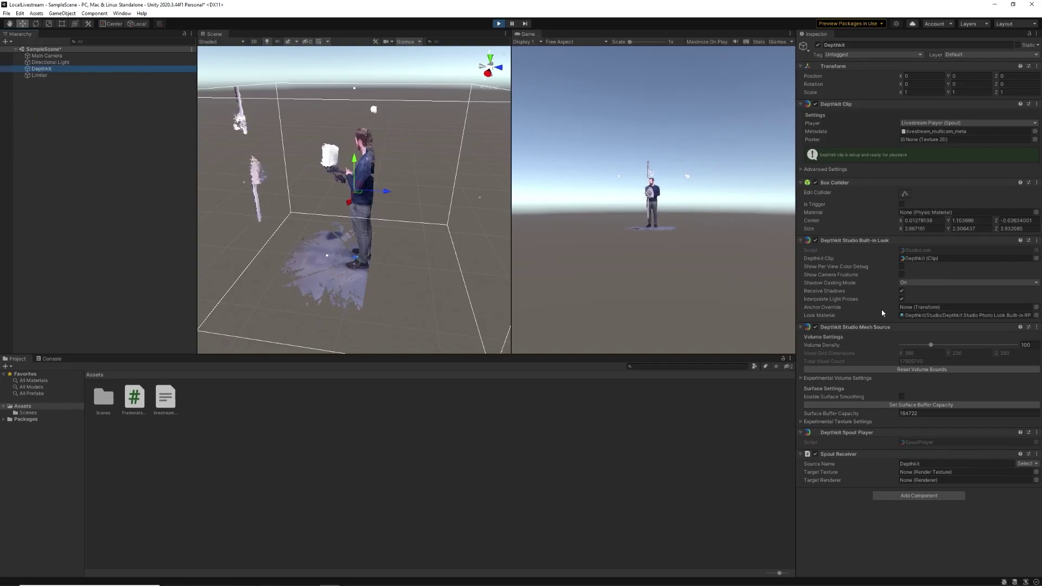
pyautogui.click(880, 406)
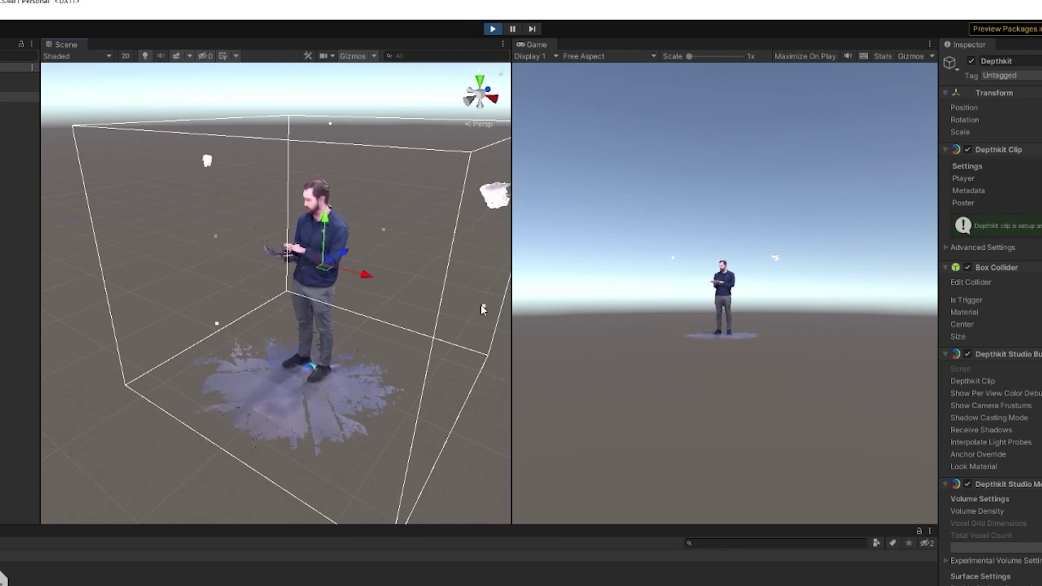
# Pull the left and right volume bounds inward around the person, then reselect Depthkit
pyautogui.moveTo(481, 305); pyautogui.dragTo(448, 305)
pyautogui.moveTo(215, 239); pyautogui.dragTo(226, 239)
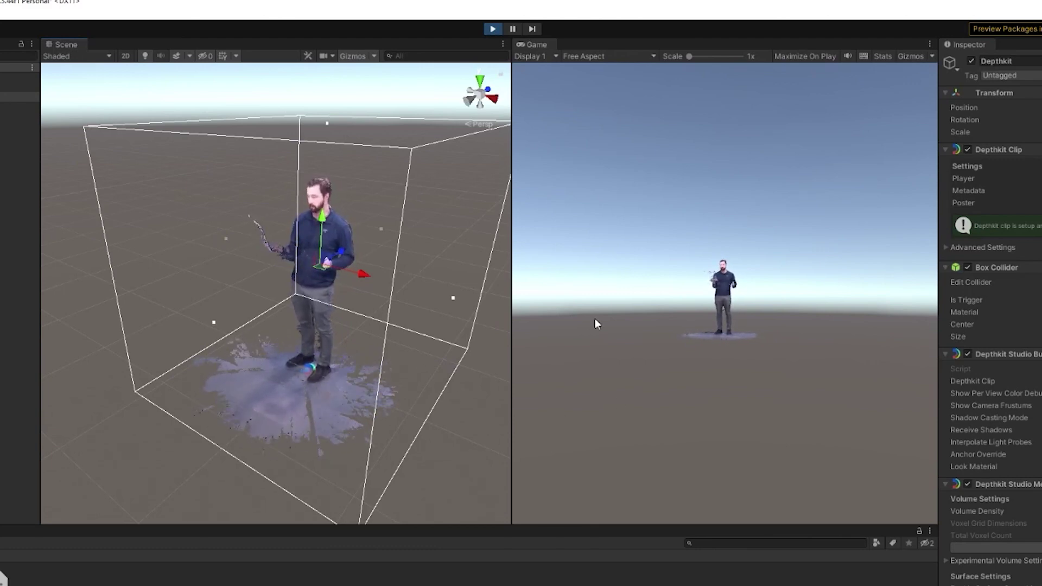
pyautogui.click(20, 106)
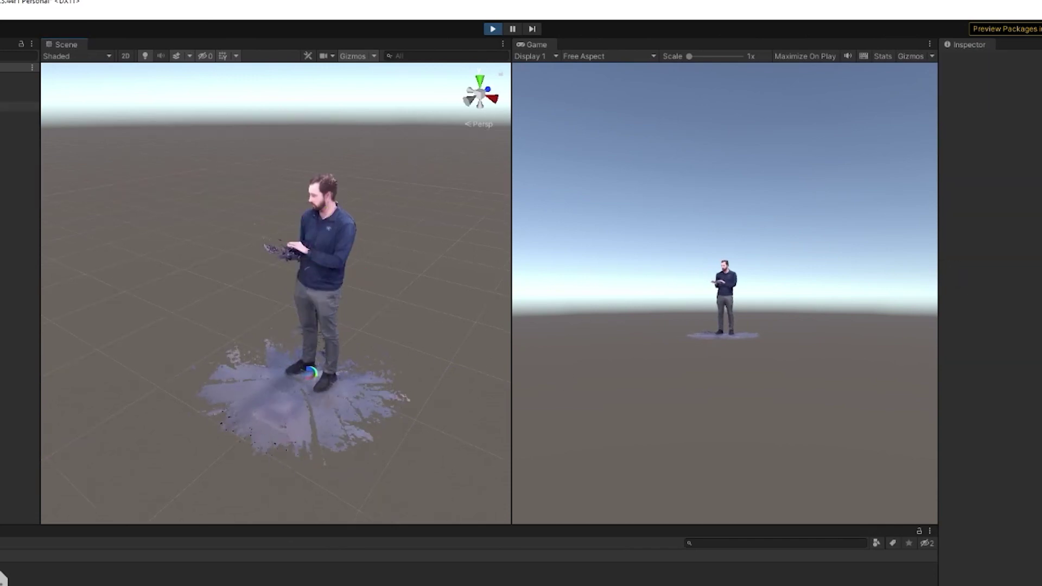
pyautogui.click(19, 96)
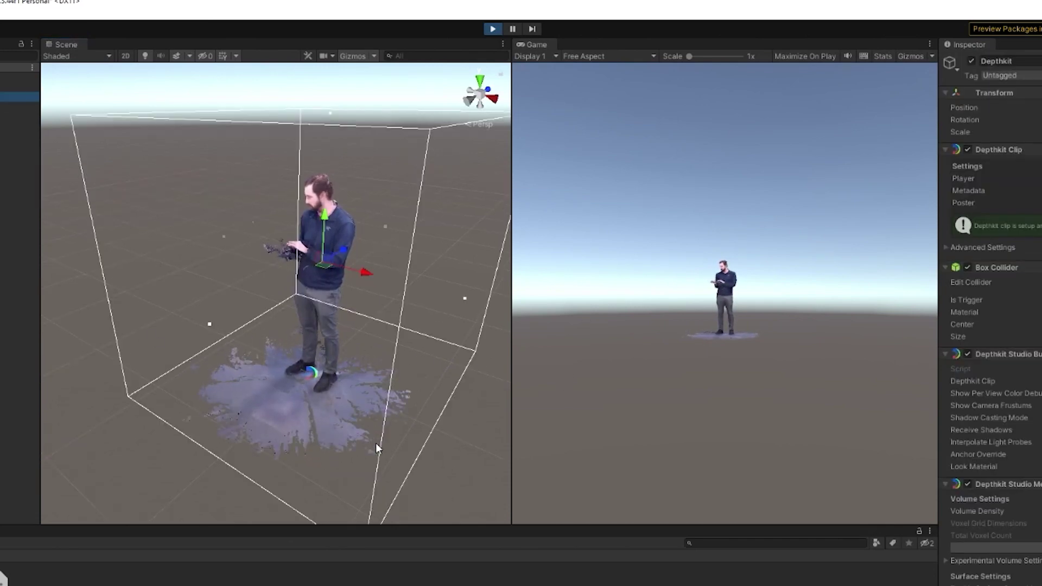
# Zoom and orbit the Scene view to inspect the streamed person from eye level and above
pyautogui.scroll(5, 336, 396)
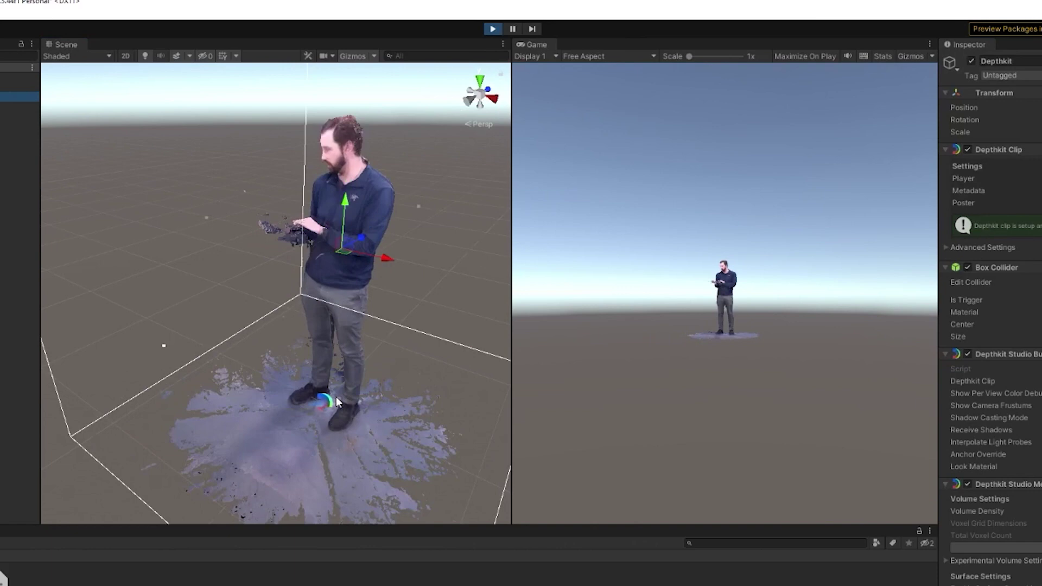
pyautogui.scroll(1, 337, 396)
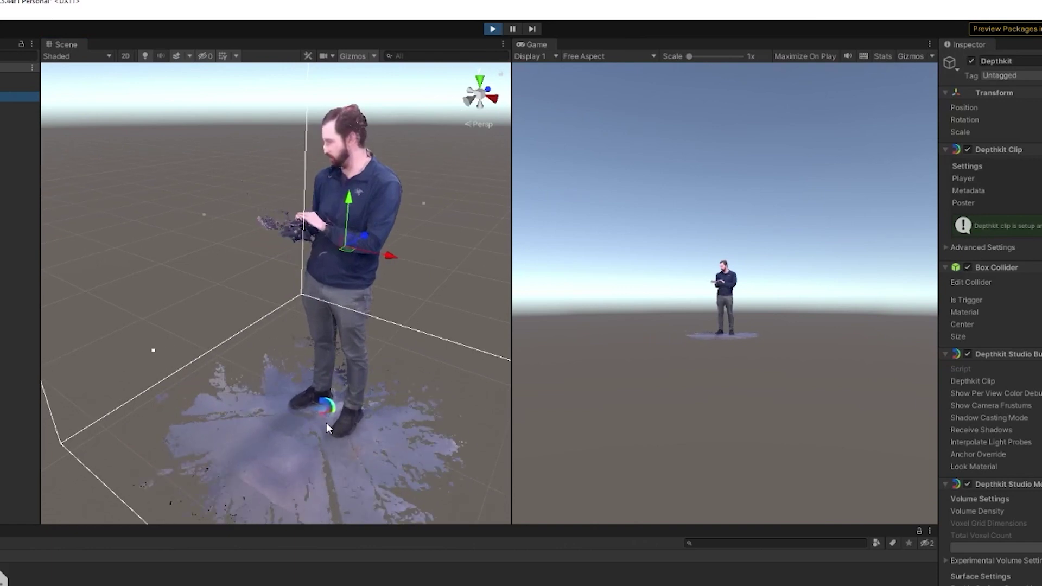
pyautogui.scroll(2, 327, 422)
pyautogui.keyDown('alt'); pyautogui.moveTo(302, 426); pyautogui.dragTo(347, 413); pyautogui.keyUp('alt')
pyautogui.scroll(-2, 306, 328)
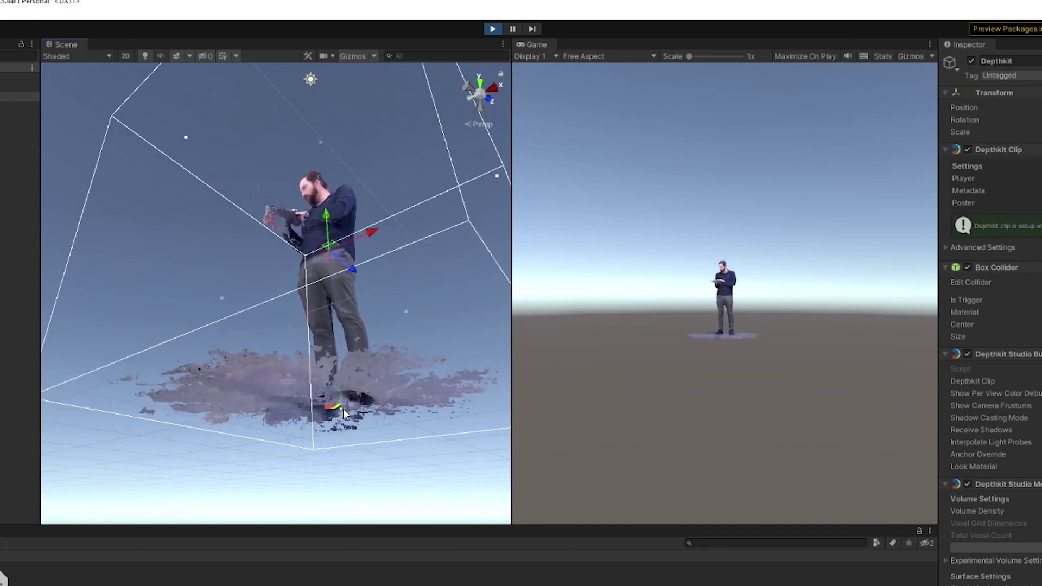
pyautogui.keyDown('alt'); pyautogui.moveTo(132, 362); pyautogui.dragTo(187, 577); pyautogui.keyUp('alt')
pyautogui.scroll(3, 272, 388)
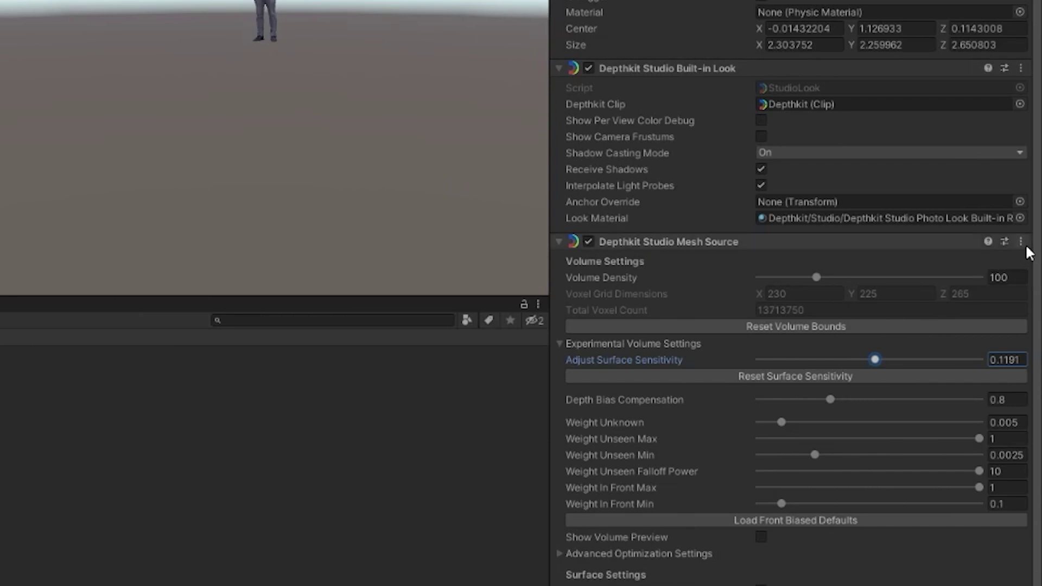
# Copy the Mesh Source component values, stop play, and paste them back into the scene
pyautogui.click(1022, 242)
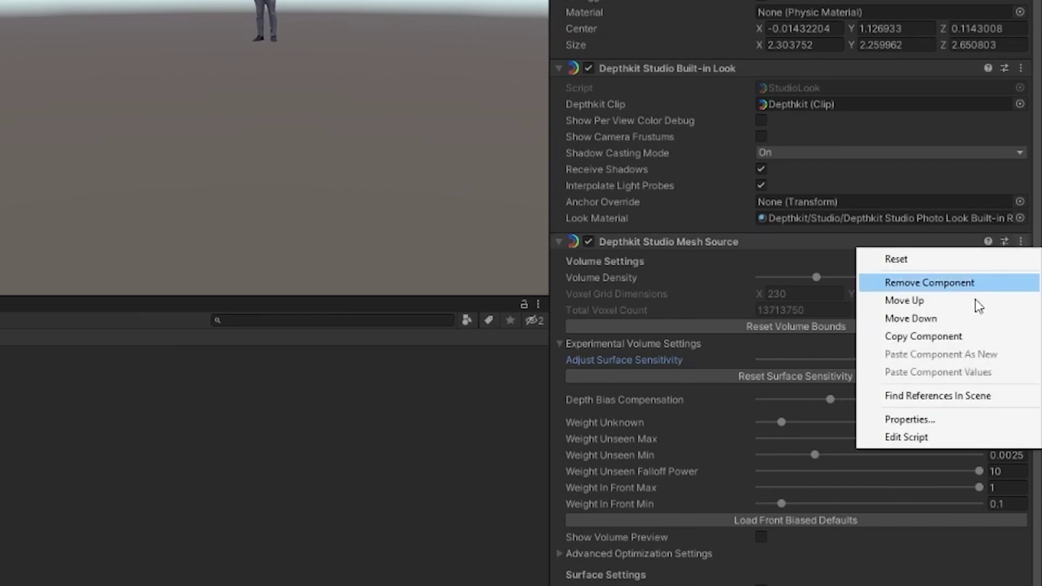
pyautogui.click(942, 336)
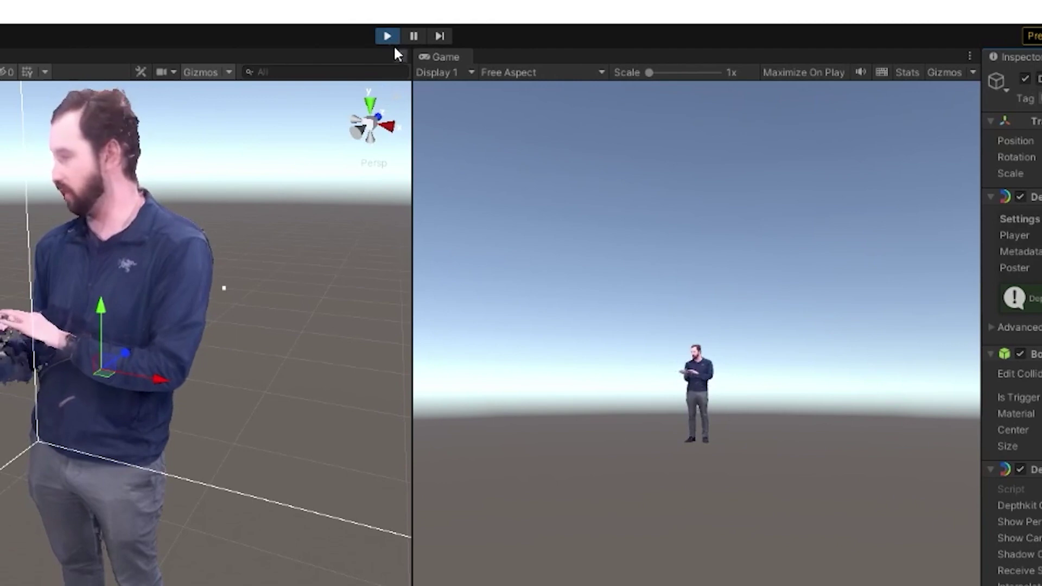
pyautogui.click(384, 34)
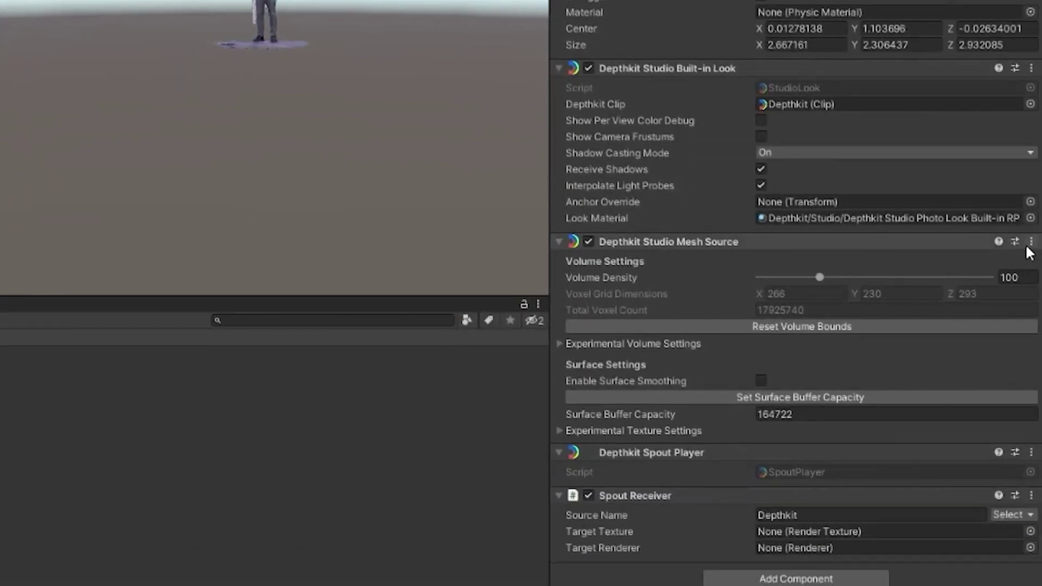
pyautogui.click(1031, 242)
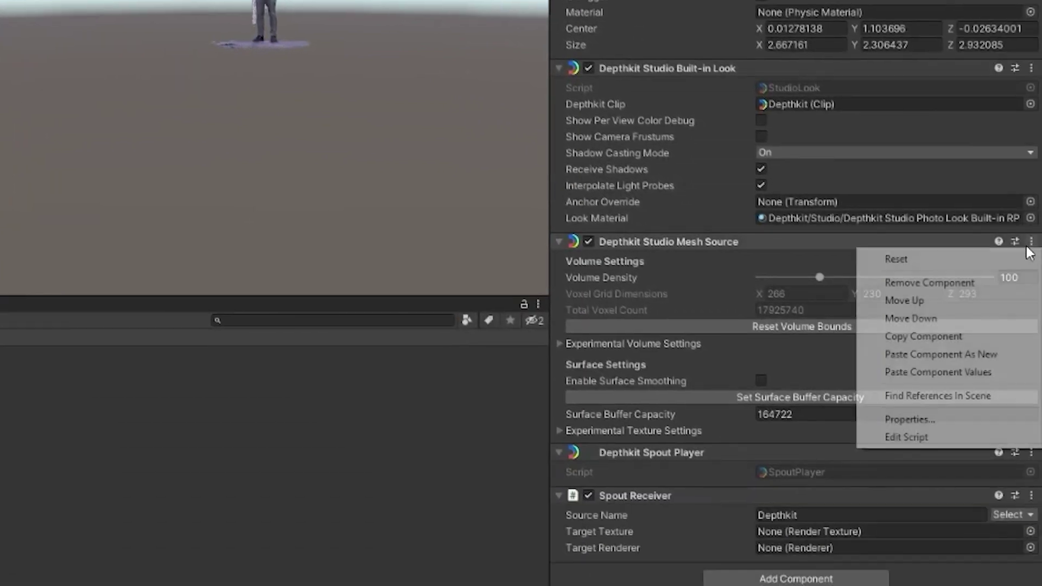
pyautogui.click(976, 372)
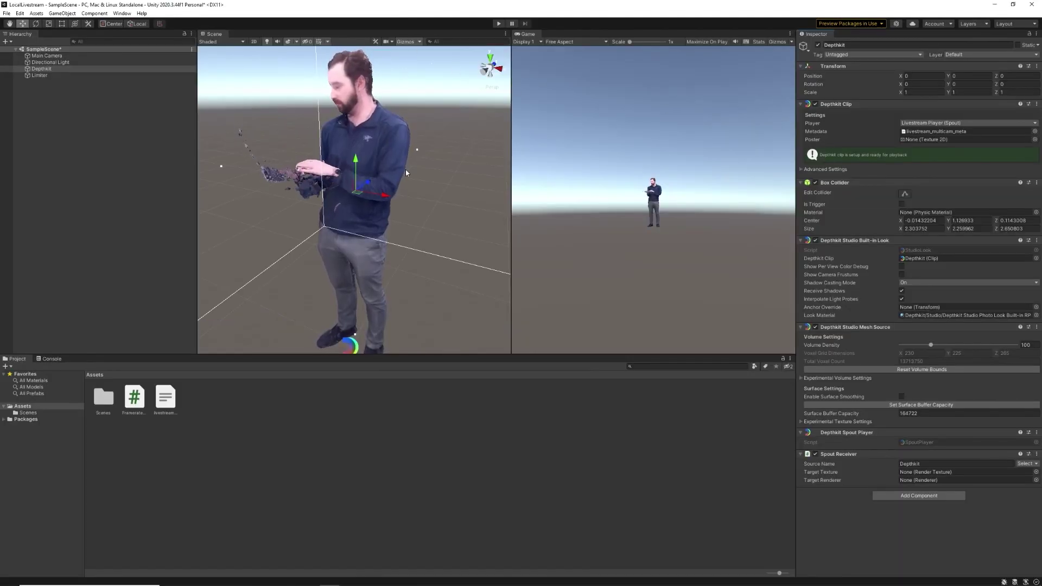
# Orbit around the streamed person and lower Weight Unknown to 0.0017
pyautogui.press('alt')
pyautogui.keyDown('alt'); pyautogui.moveTo(406, 169); pyautogui.dragTo(439, 180); pyautogui.keyUp('alt')
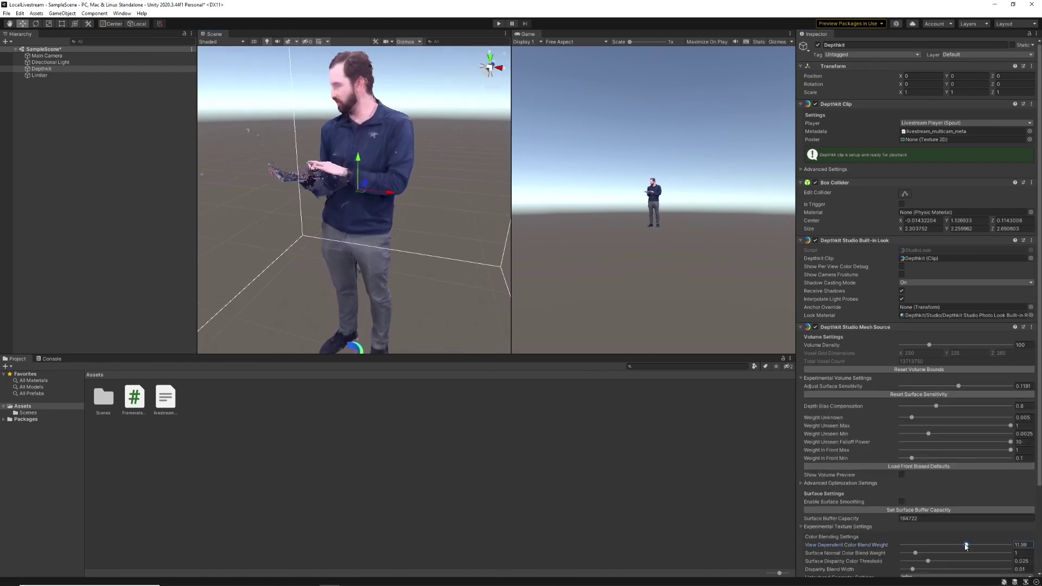
pyautogui.press('alt')
pyautogui.keyDown('alt'); pyautogui.moveTo(360, 163); pyautogui.dragTo(391, 169); pyautogui.keyUp('alt')
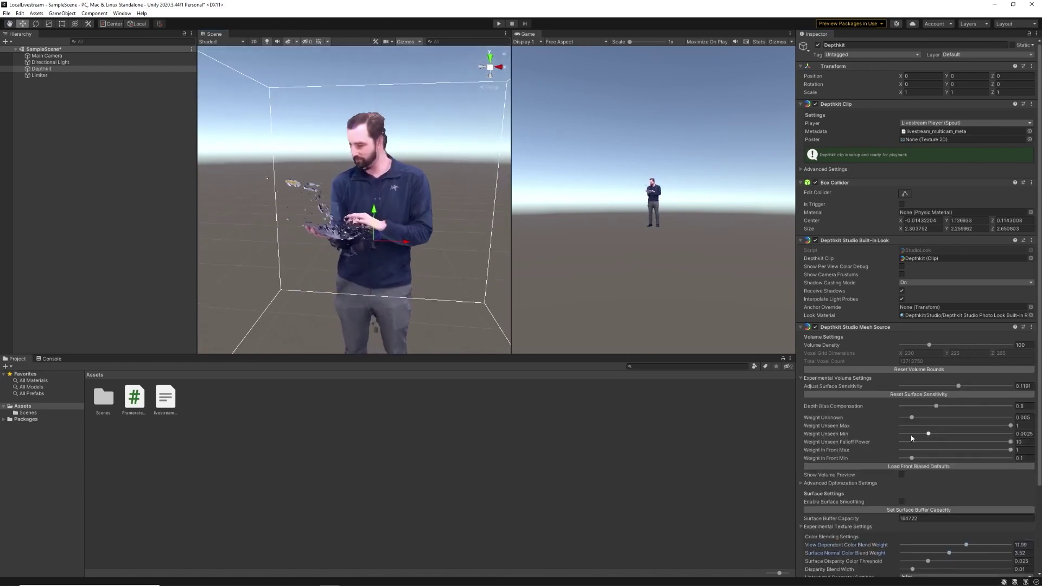
pyautogui.moveTo(912, 417); pyautogui.dragTo(904, 417)
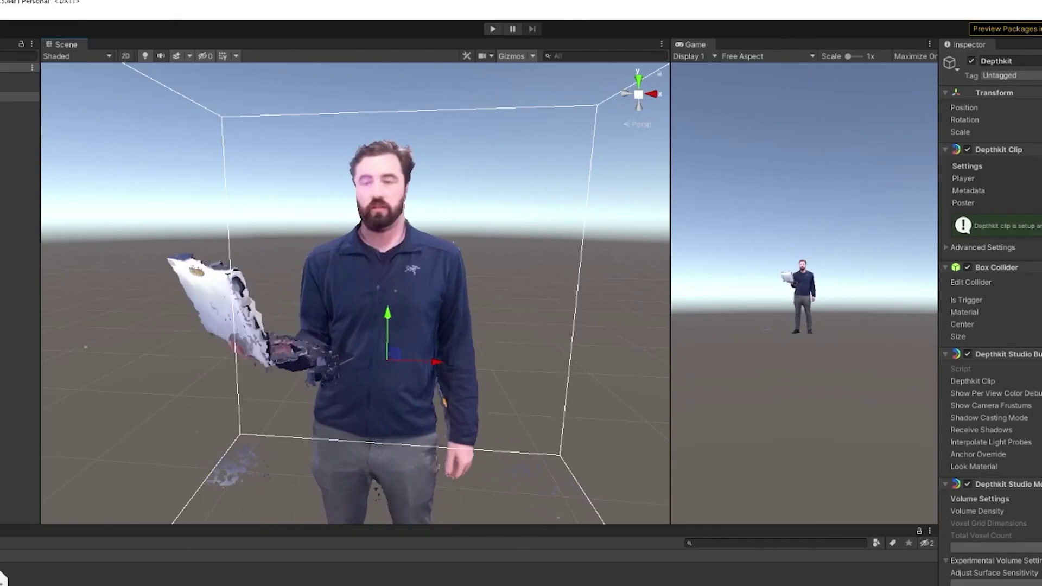